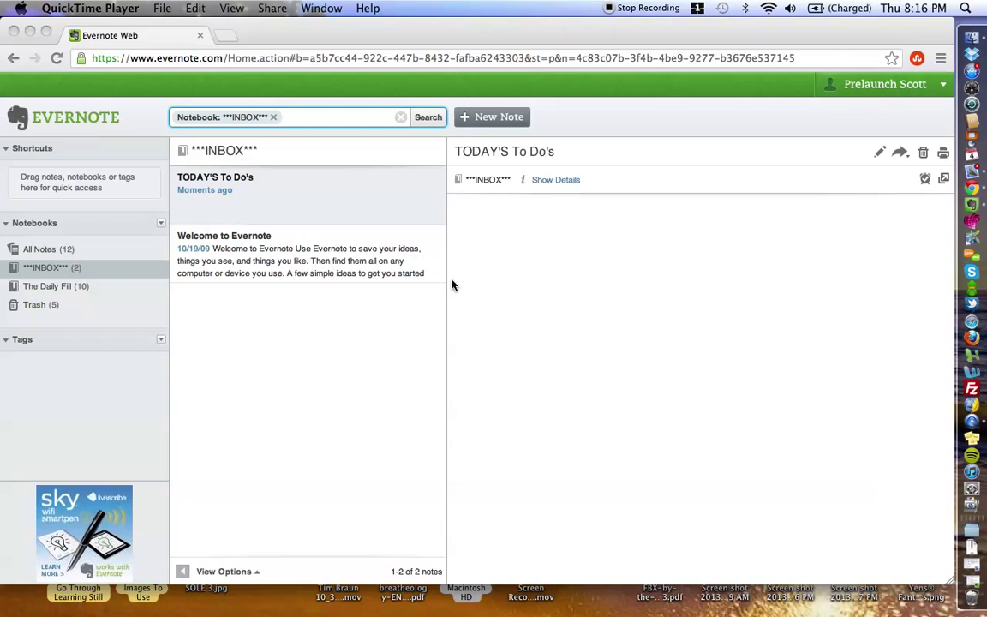
# Open the ***INBOX*** notebook's name for renaming and save it as is
pyautogui.click(499, 295)
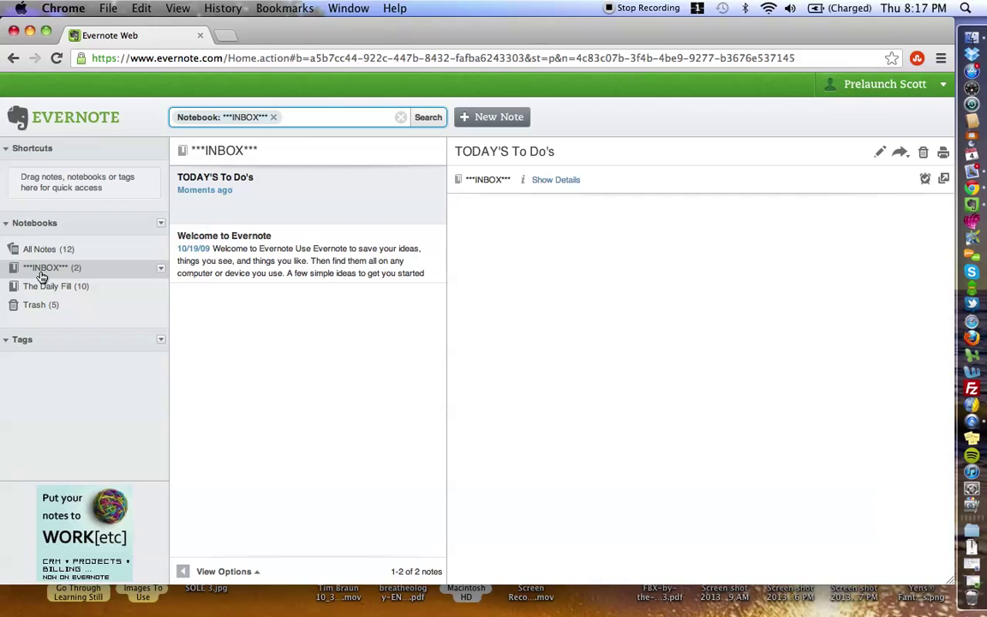
pyautogui.click(162, 273)
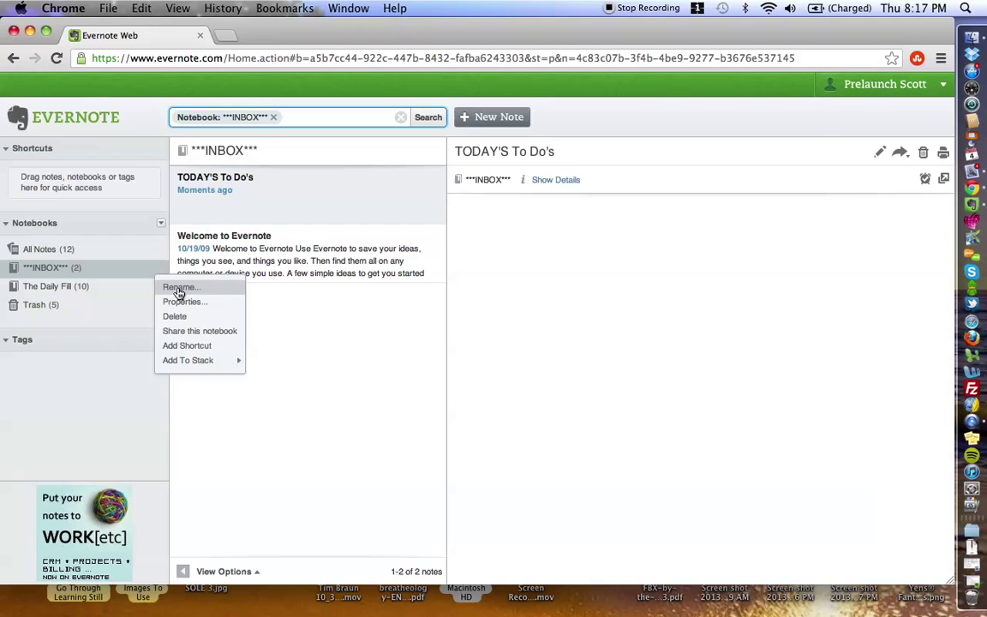
pyautogui.click(178, 294)
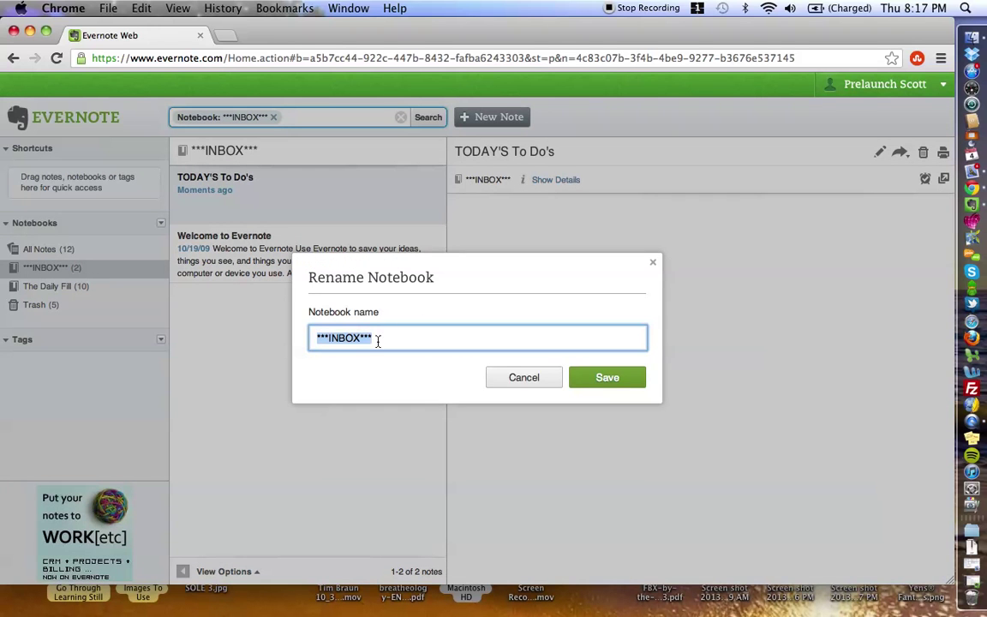
pyautogui.click(608, 378)
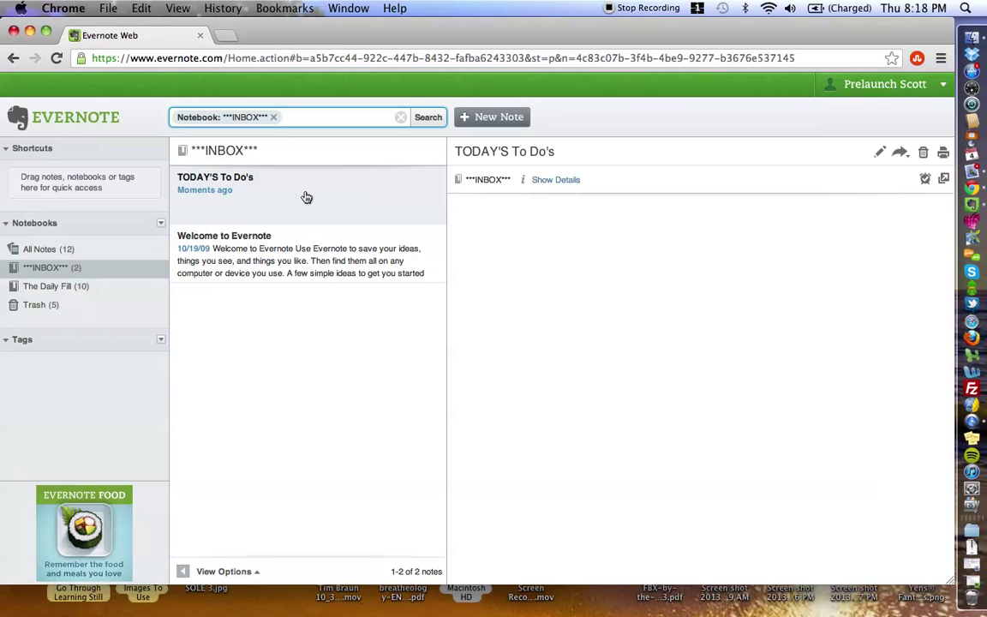
# Edit the TODAY'S To Do's note and insert a column of eight checkboxes, one per line
pyautogui.click(879, 155)
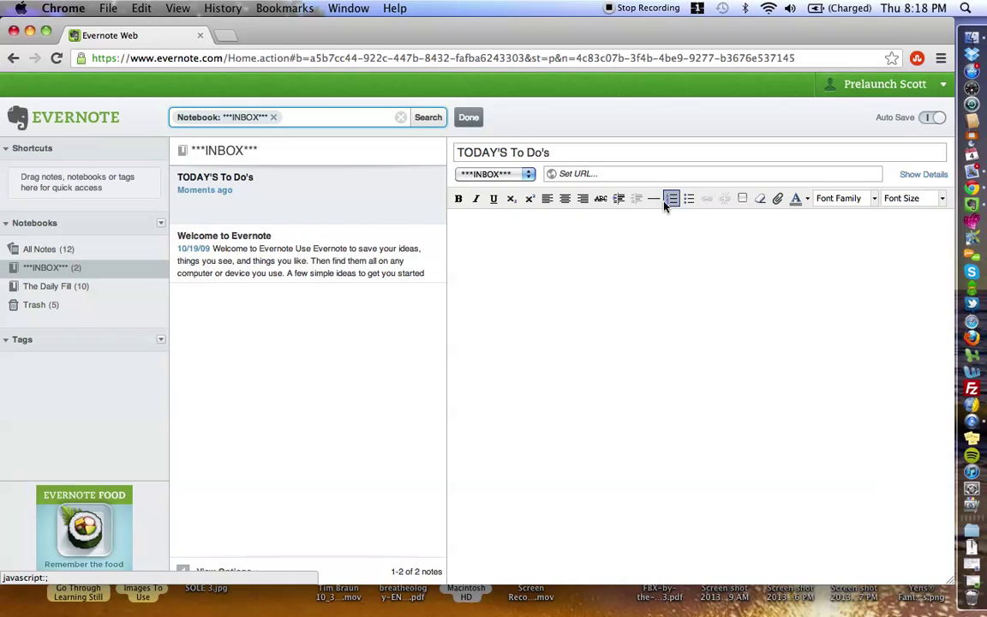
pyautogui.click(743, 199)
pyautogui.click(742, 199)
pyautogui.press('BackSpace')
pyautogui.press('Return')
pyautogui.click(742, 199)
pyautogui.click(742, 198)
pyautogui.press('Return')
pyautogui.click(742, 199)
pyautogui.press('Return')
pyautogui.click(743, 199)
pyautogui.click(743, 199)
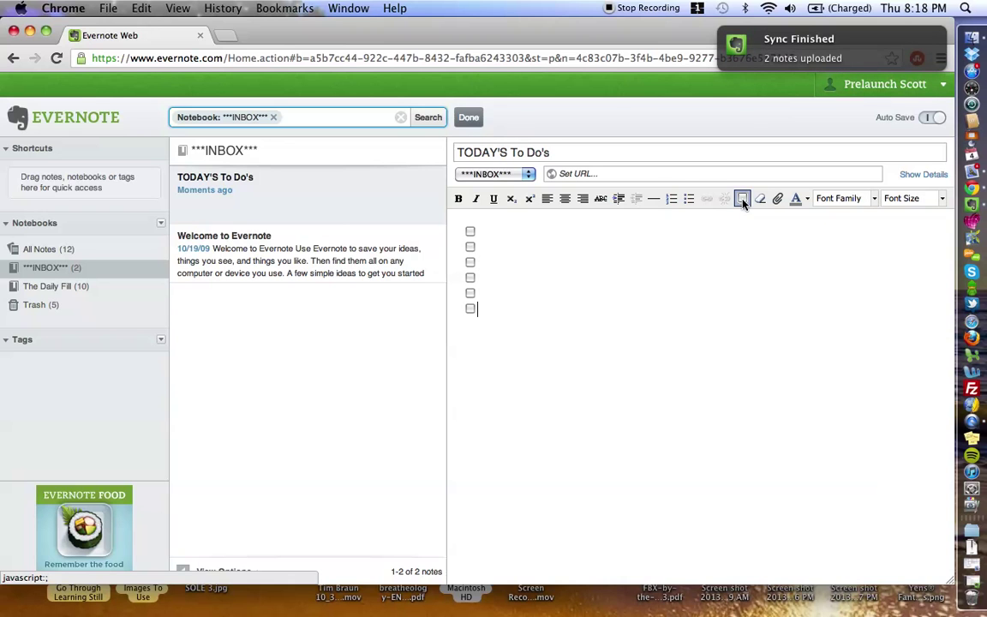
pyautogui.doubleClick(743, 200)
pyautogui.press('BackSpace')
pyautogui.press('Return')
pyautogui.click(742, 199)
pyautogui.press('Return')
# Label the first three checkboxes "list item 1", "list item 2" and "to do go to the car wash"
pyautogui.click(489, 233)
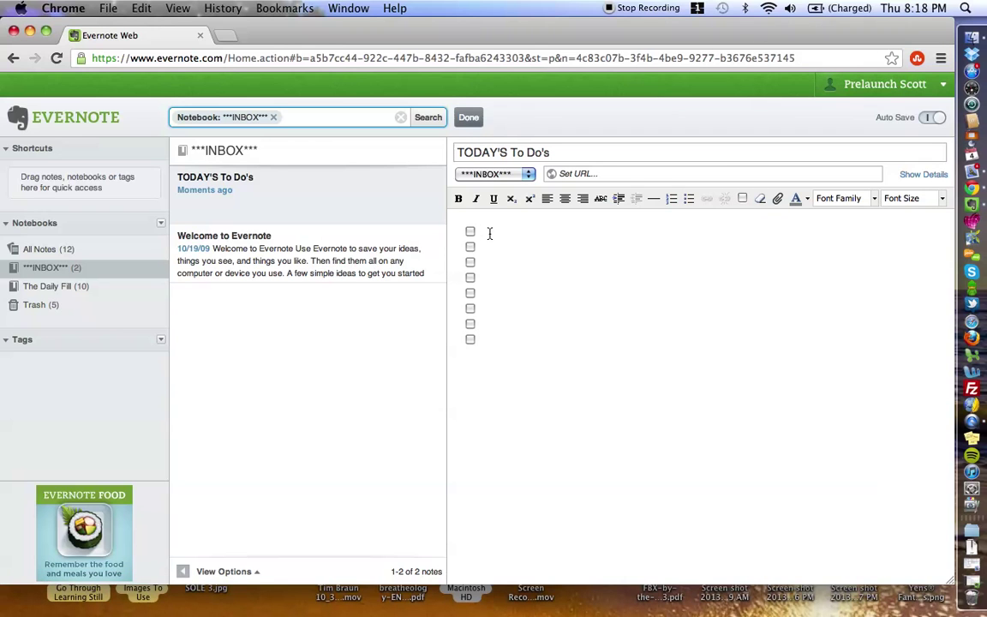
pyautogui.write('list item 1')
pyautogui.click(487, 248)
pyautogui.write('list item ')
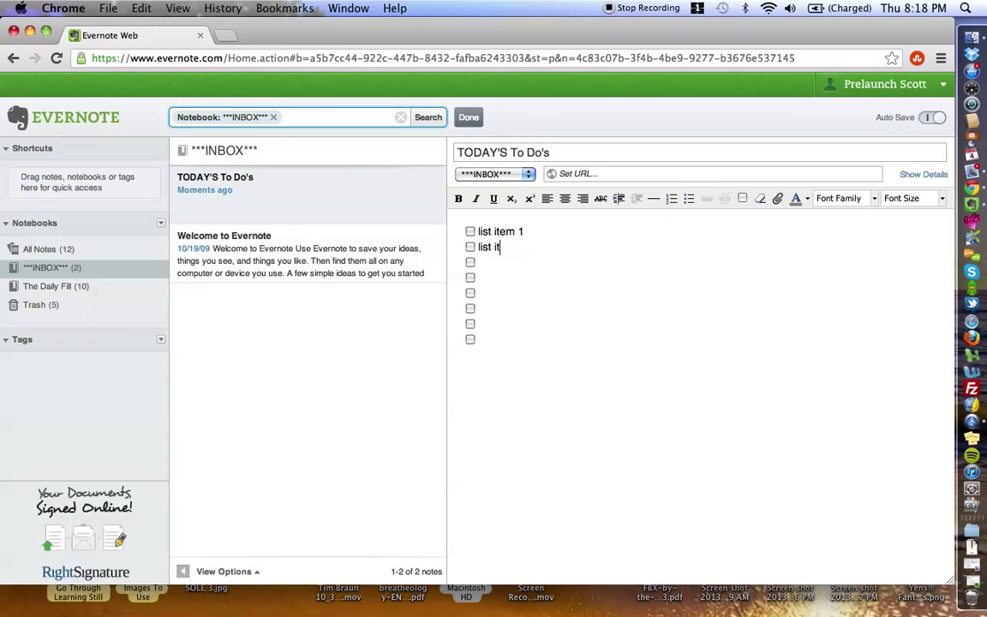
pyautogui.write('2')
pyautogui.click(483, 262)
pyautogui.write('to do go to the ')
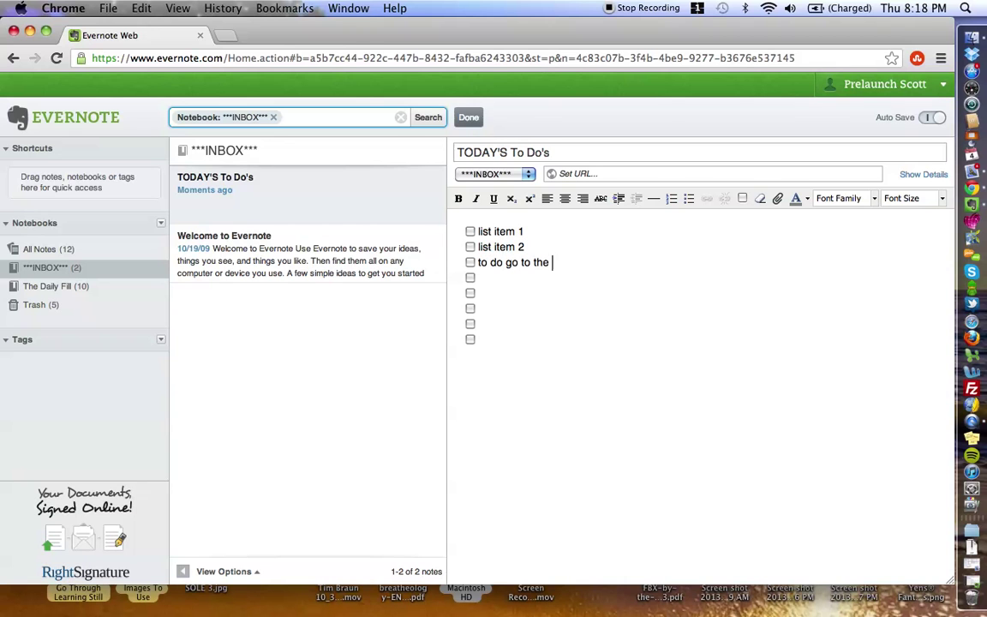
pyautogui.write('car wash')
# Check off the car wash item and list item 2, and finish editing the note
pyautogui.click(470, 262)
pyautogui.click(470, 247)
pyautogui.click(468, 118)
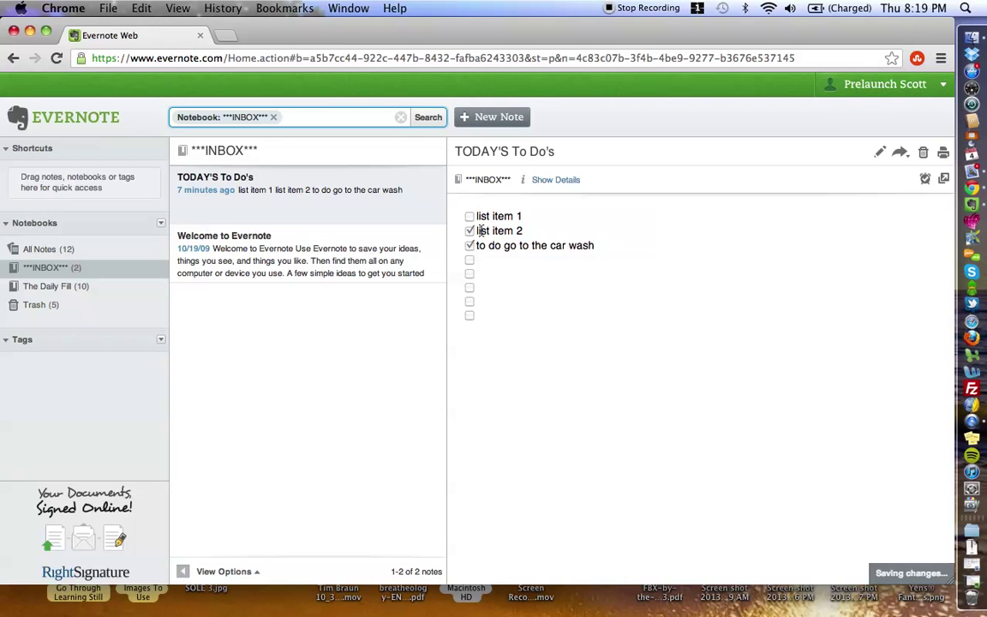
# Reopen the to-do note for editing and check off list item 1 and the empty fourth checkbox
pyautogui.click(876, 158)
pyautogui.click(470, 232)
pyautogui.click(470, 278)
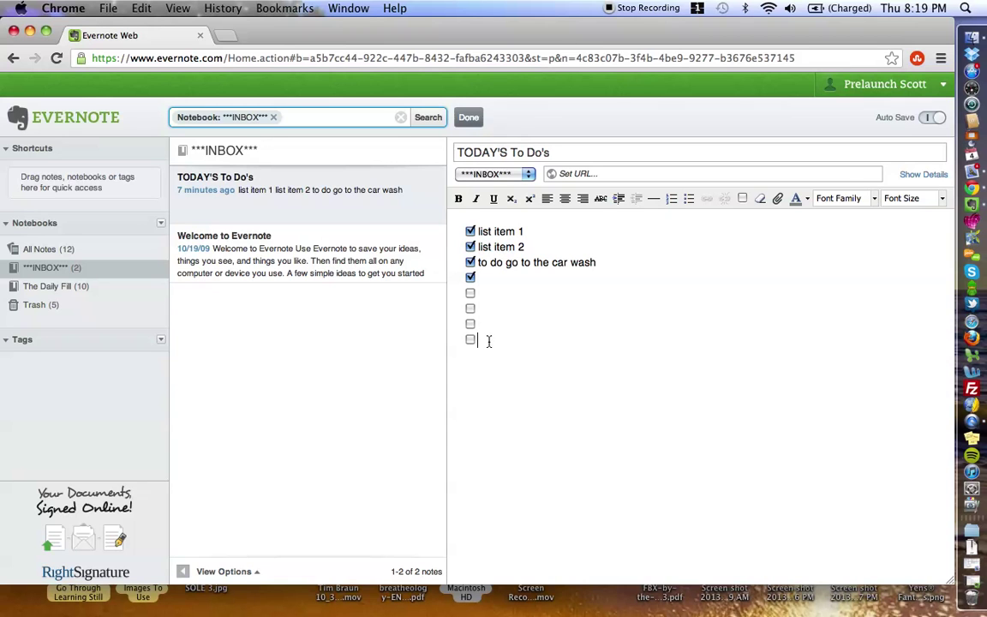
# Delete the unchecked empty checkboxes at the end of the to-do list and finish editing the note
pyautogui.press('BackSpace')
pyautogui.press('BackSpace')
pyautogui.press('BackSpace')
pyautogui.press('BackSpace')
pyautogui.press('BackSpace')
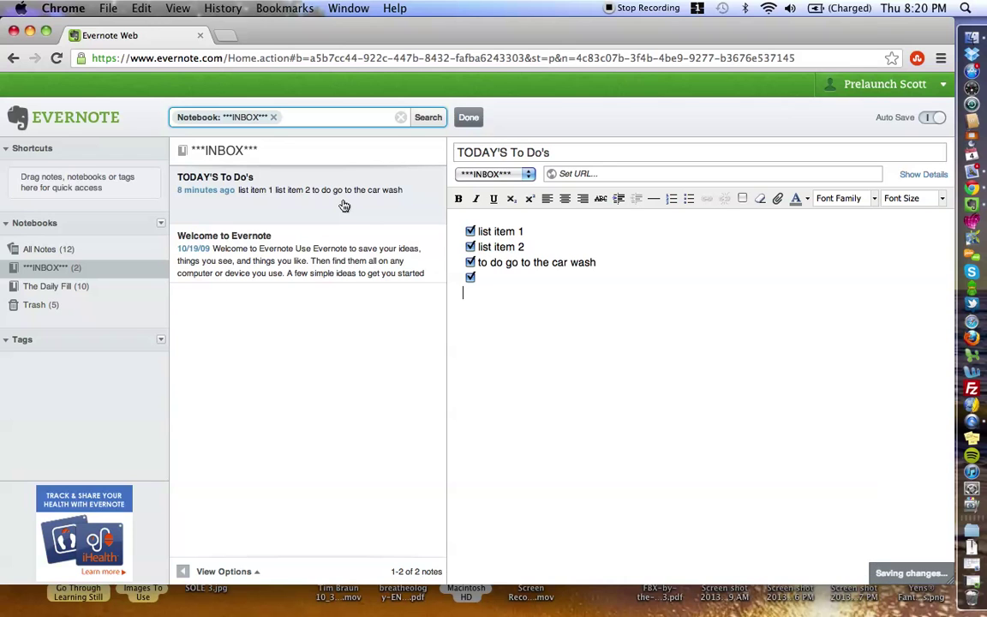
pyautogui.click(474, 117)
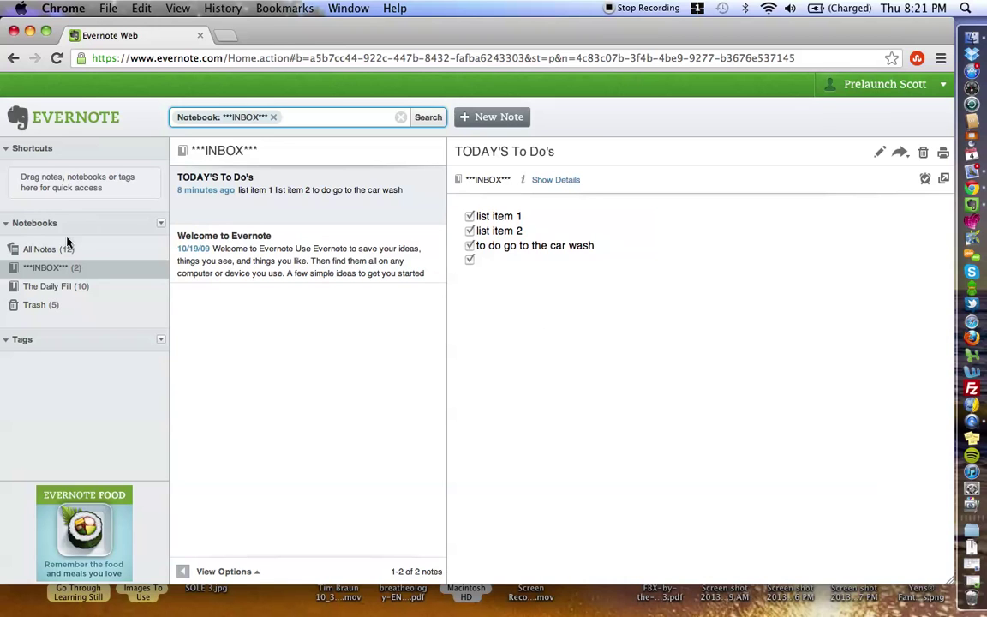
# Create a notebook named "People Pad" and open it
pyautogui.click(160, 225)
pyautogui.write('Peop')
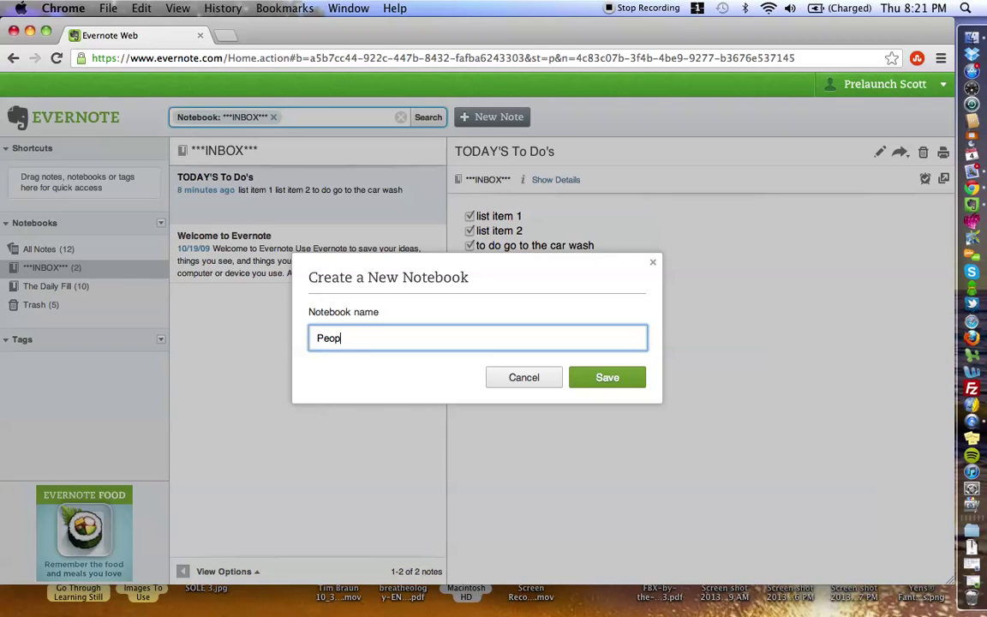
pyautogui.write('le Pad')
pyautogui.click(605, 377)
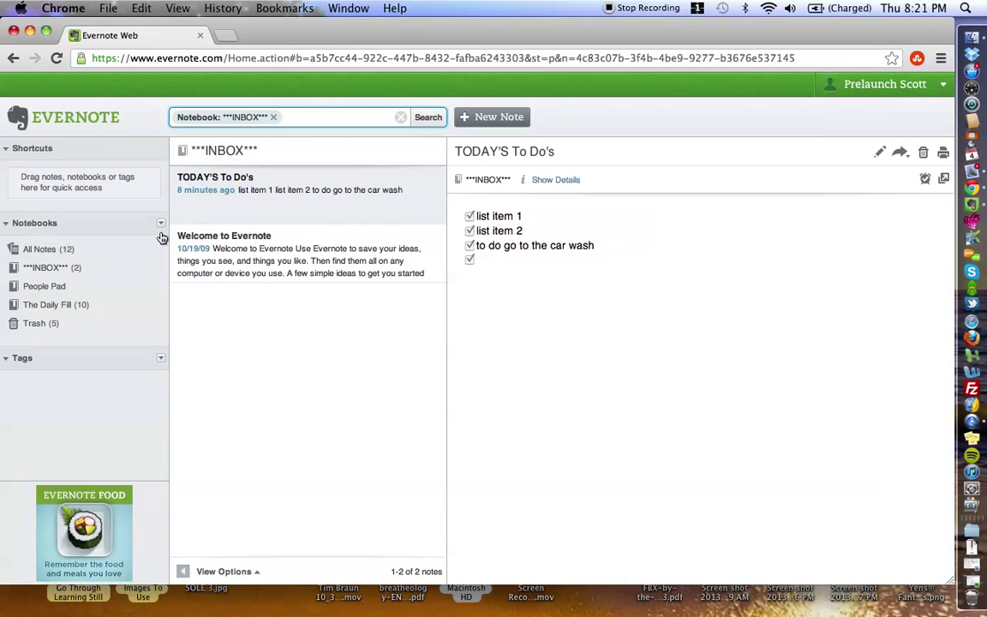
pyautogui.click(53, 294)
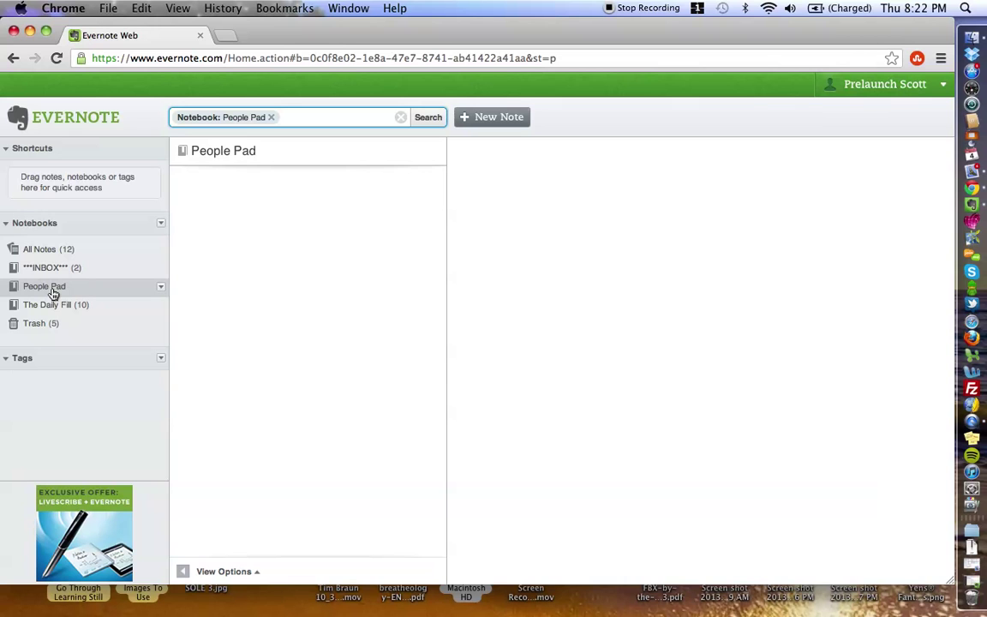
# Create another notebook named "Company 1"
pyautogui.click(162, 225)
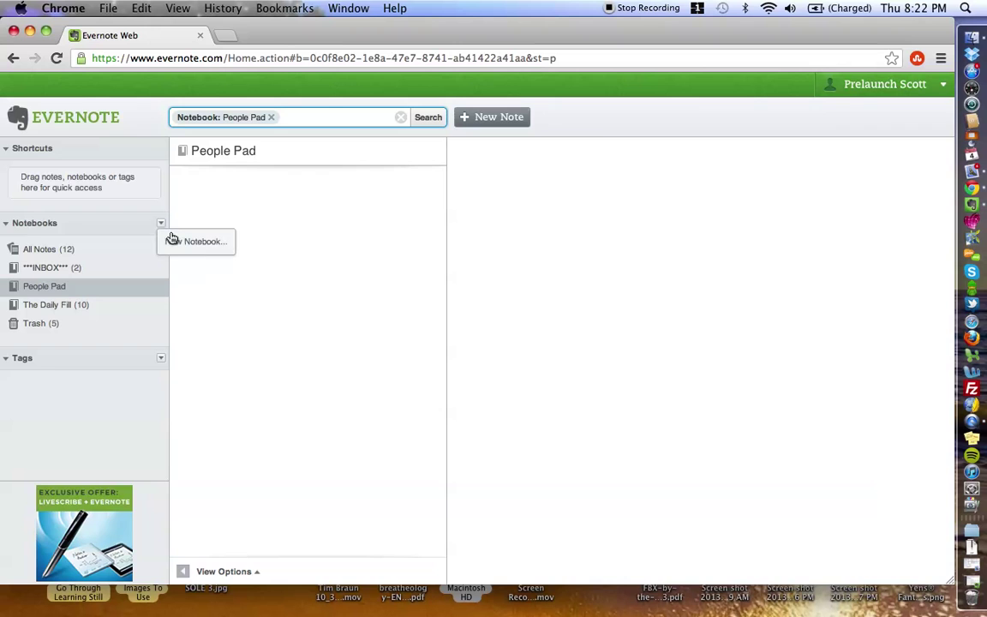
pyautogui.click(177, 243)
pyautogui.write('Company 1')
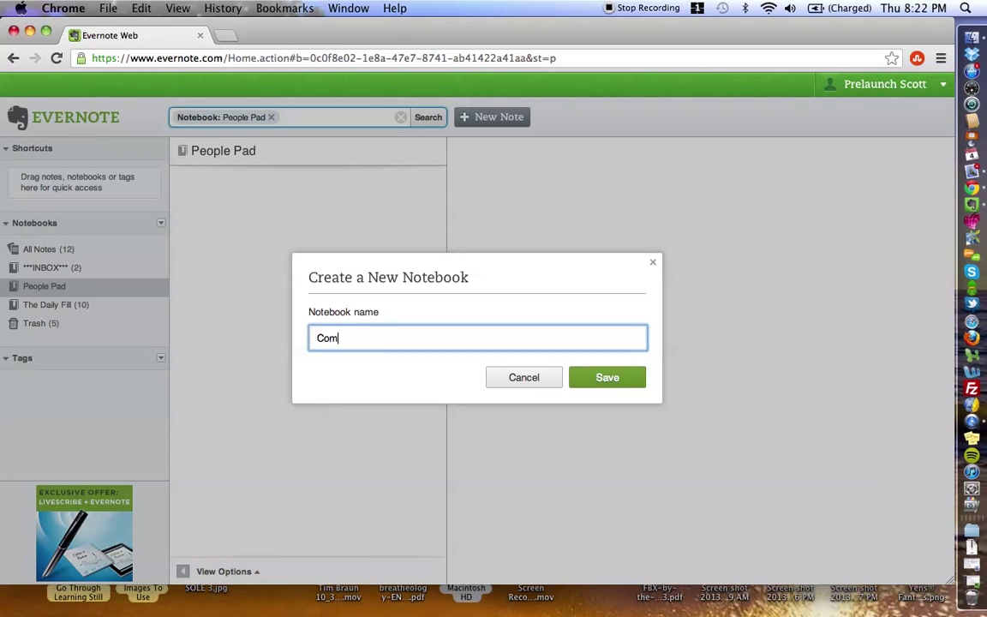
pyautogui.click(602, 380)
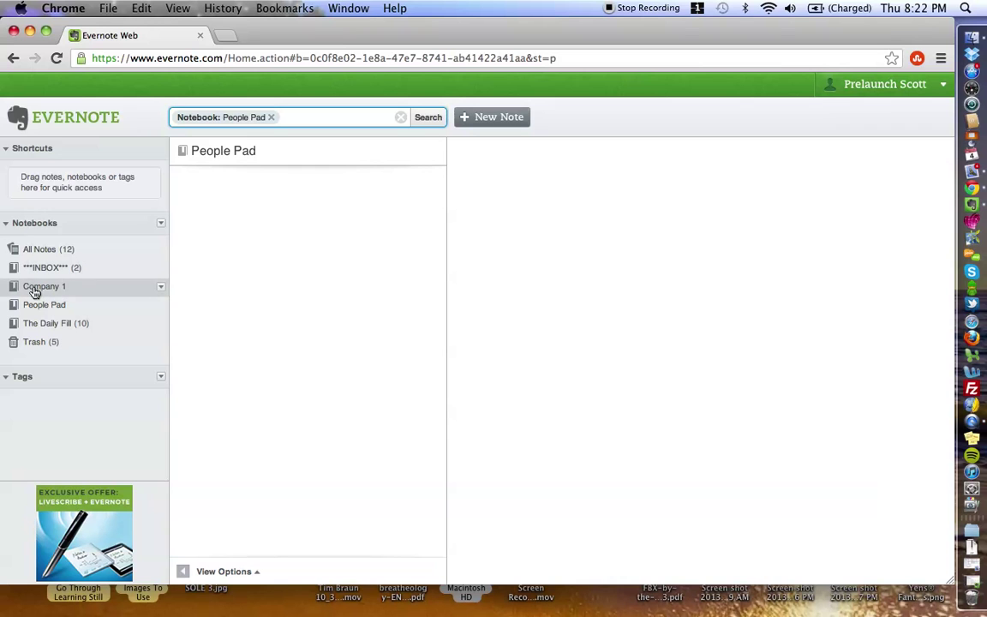
# Combine the Company 1 and People Pad notebooks into a new stack named "People Pad Main"
pyautogui.moveTo(34, 293); pyautogui.dragTo(38, 308)
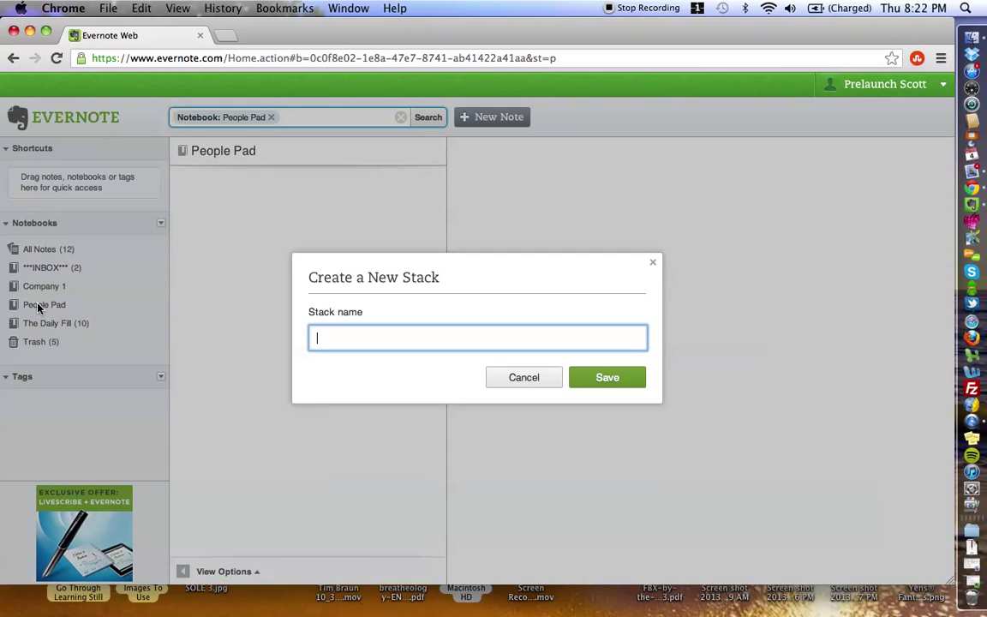
pyautogui.write('People Pad Main')
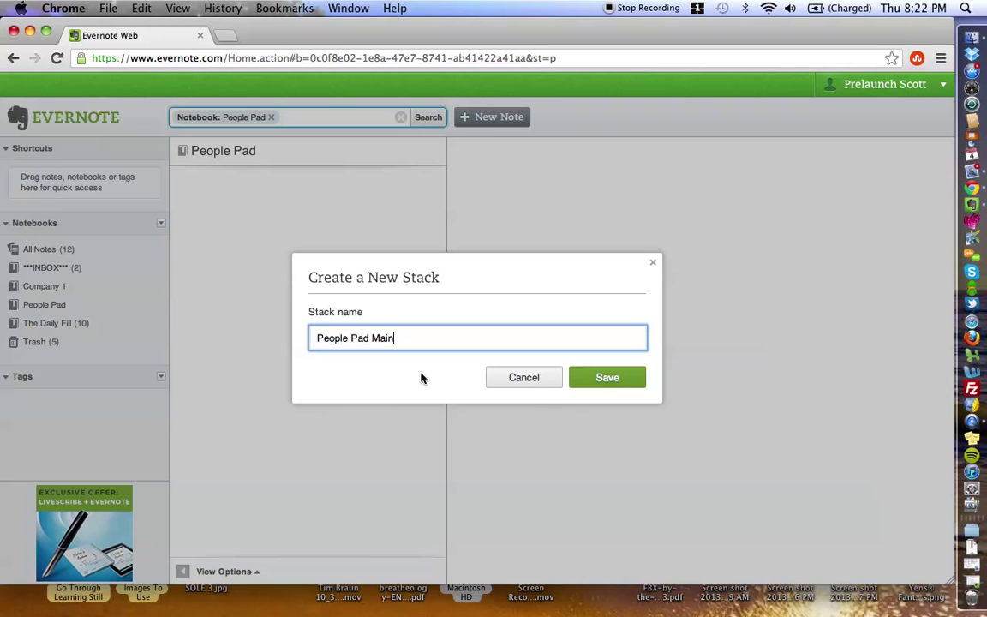
pyautogui.click(588, 375)
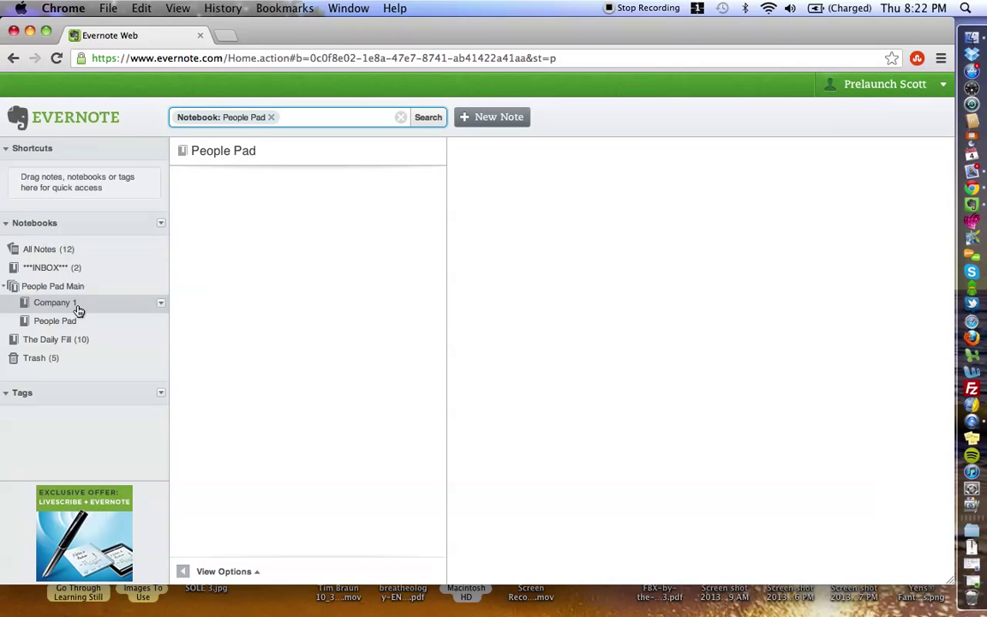
# Rename the People Pad notebook inside the stack to "Company 2"
pyautogui.click(160, 322)
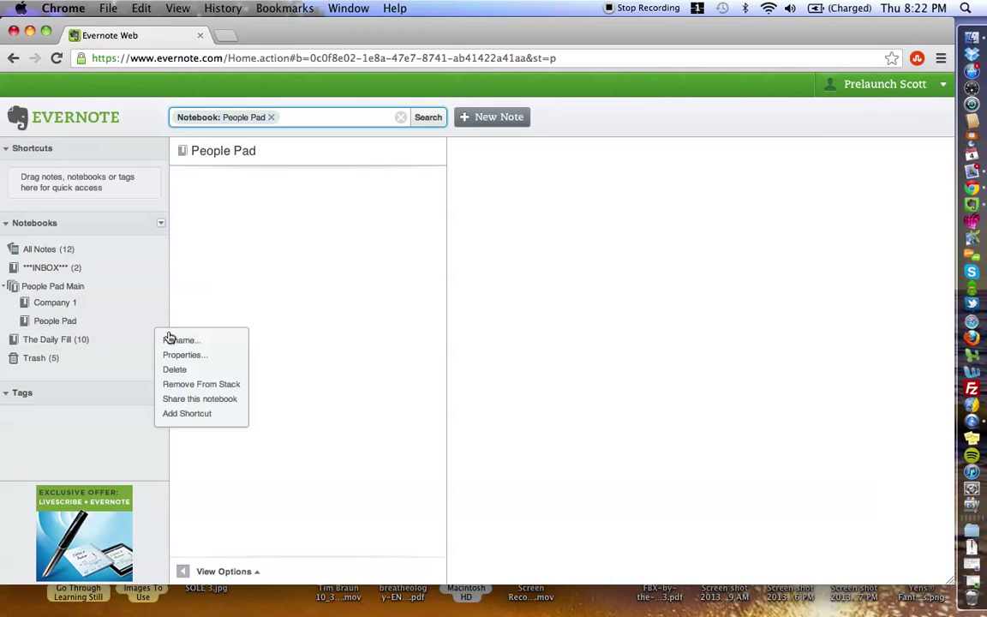
pyautogui.click(171, 340)
pyautogui.write('Company 2')
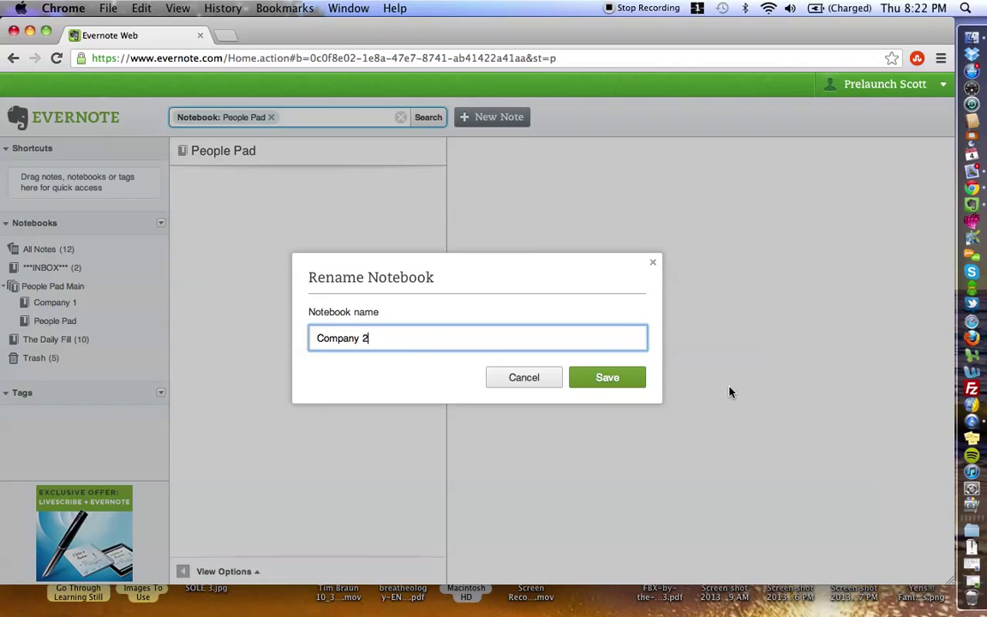
pyautogui.click(632, 377)
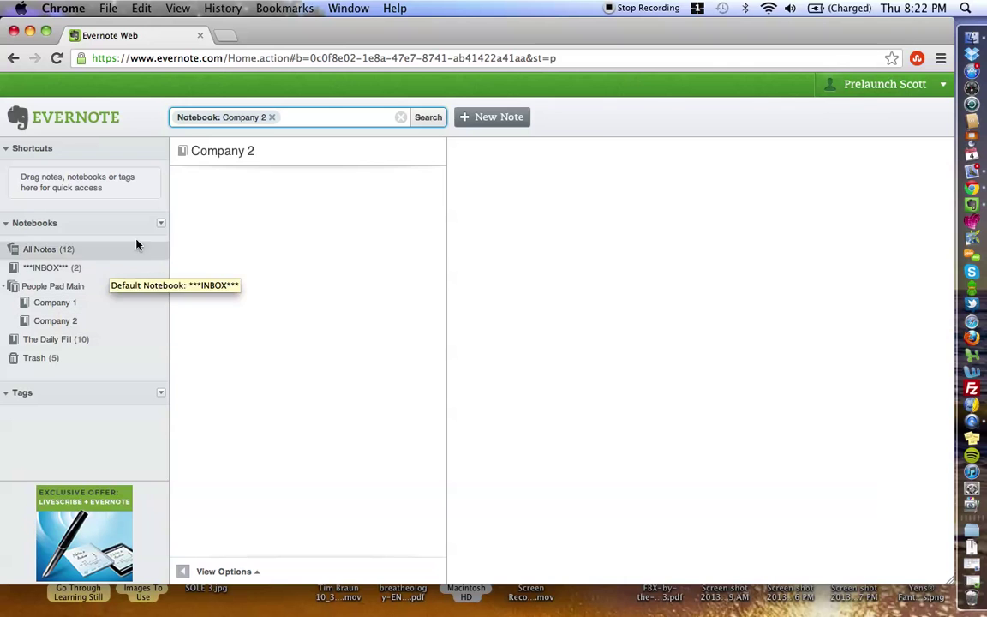
# Create a notebook named "People Mad No Serial Ent." and open it
pyautogui.click(161, 225)
pyautogui.click(175, 244)
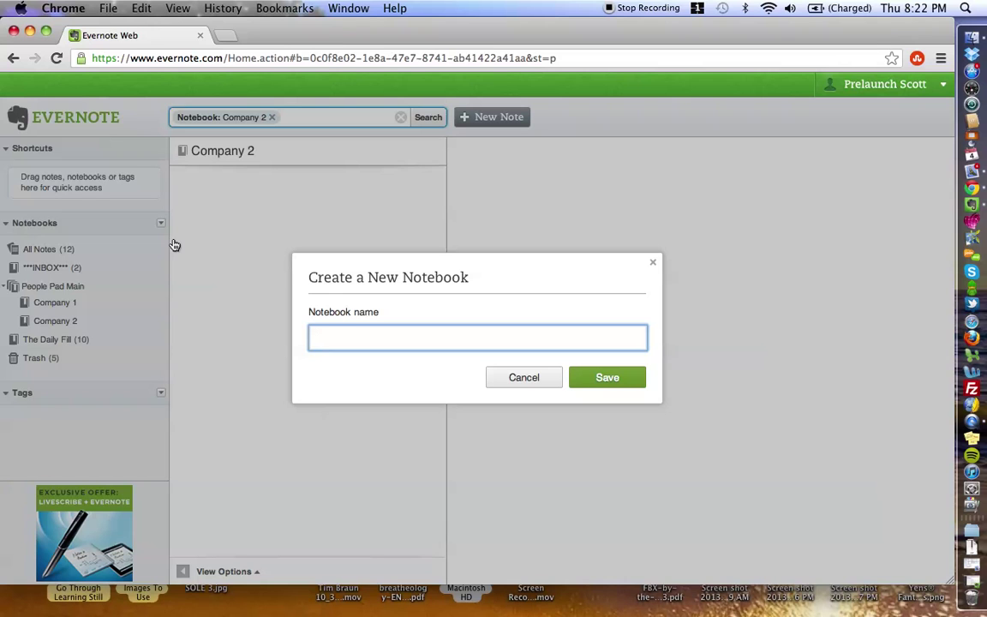
pyautogui.write('People Mad N')
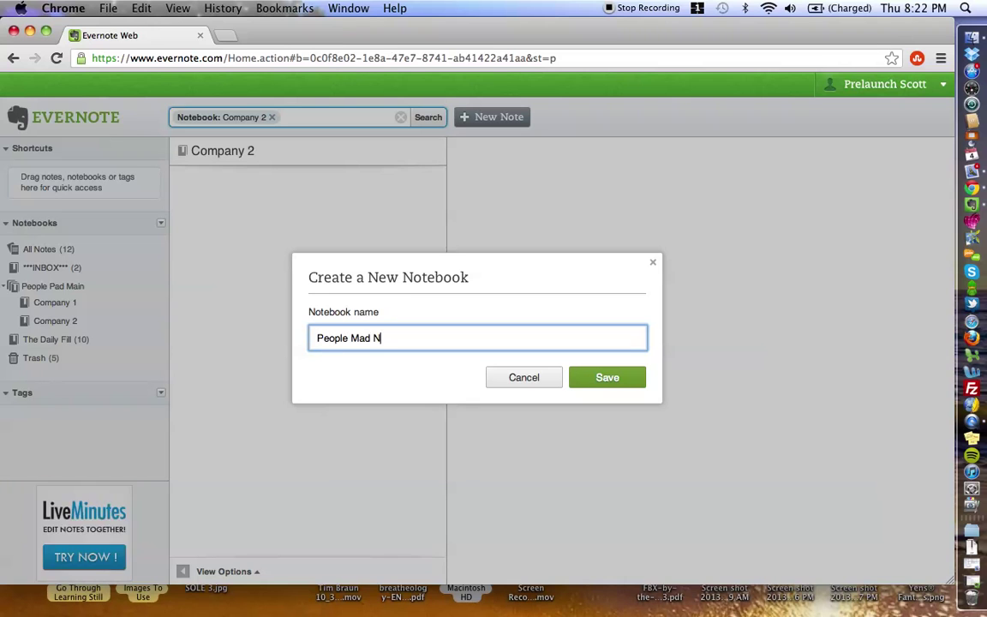
pyautogui.write('o Serial Ent.')
pyautogui.click(605, 380)
pyautogui.click(67, 288)
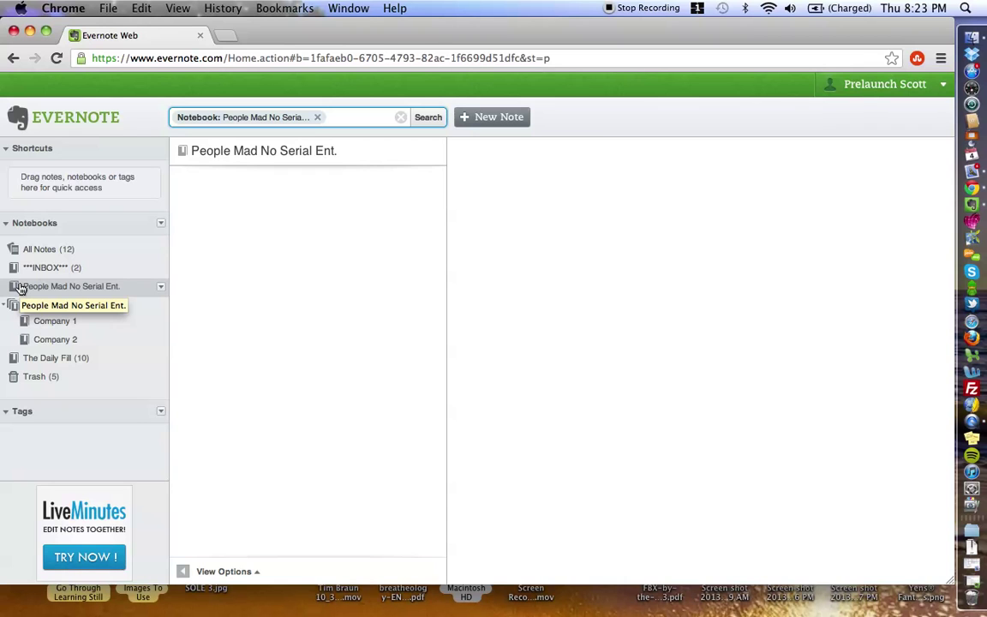
# Create a note in the People Mad No Serial Ent. notebook and title it with the contact's first name
pyautogui.click(509, 117)
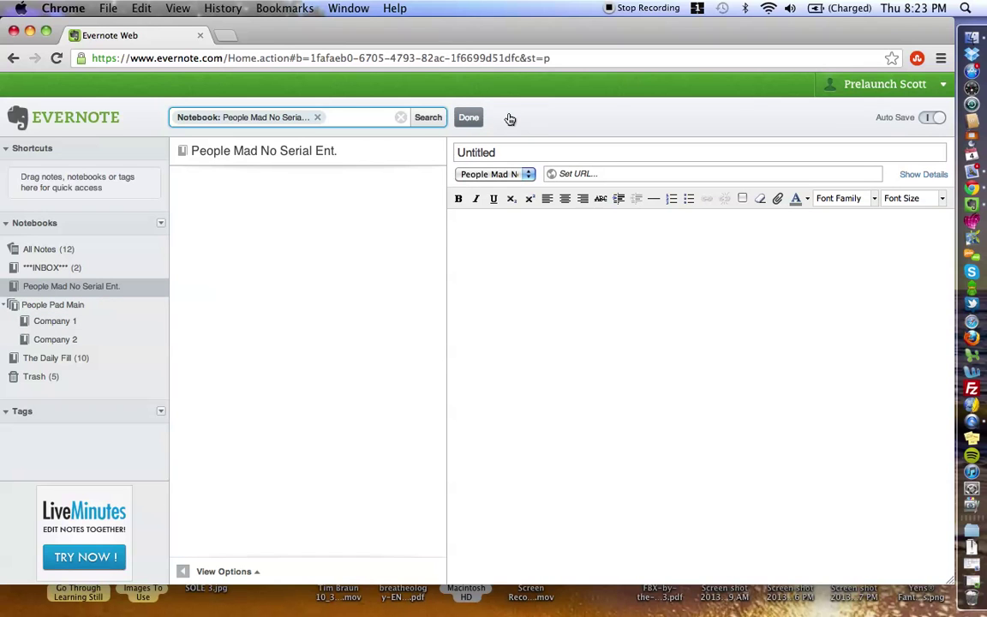
pyautogui.click(459, 149)
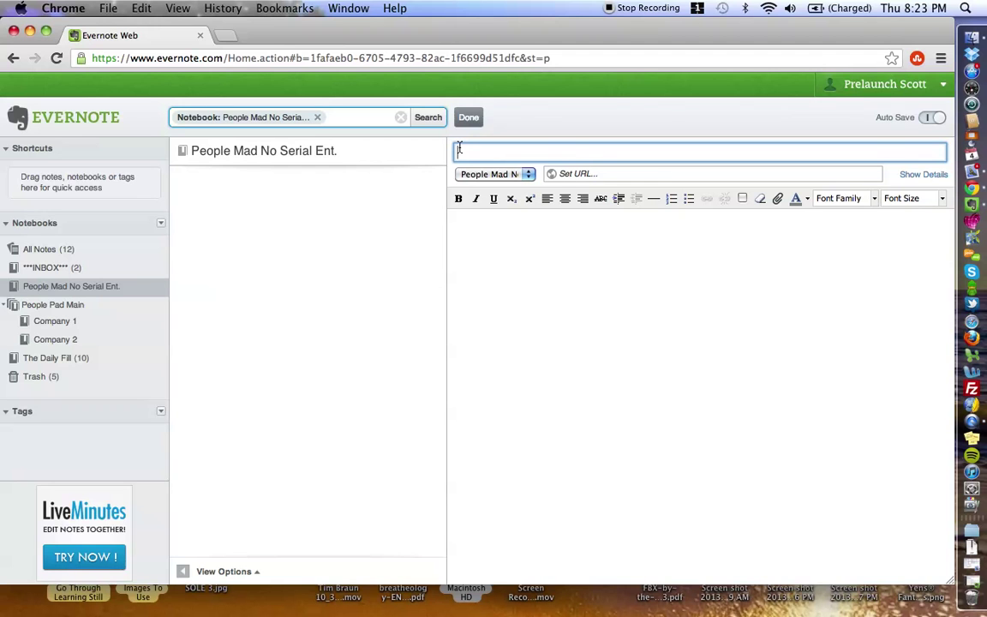
pyautogui.write('John')
# Enter the date "July 4, 2013" in the note body, followed after a blank line by "-note 1", "-note 2" and "-note 3"
pyautogui.click(612, 341)
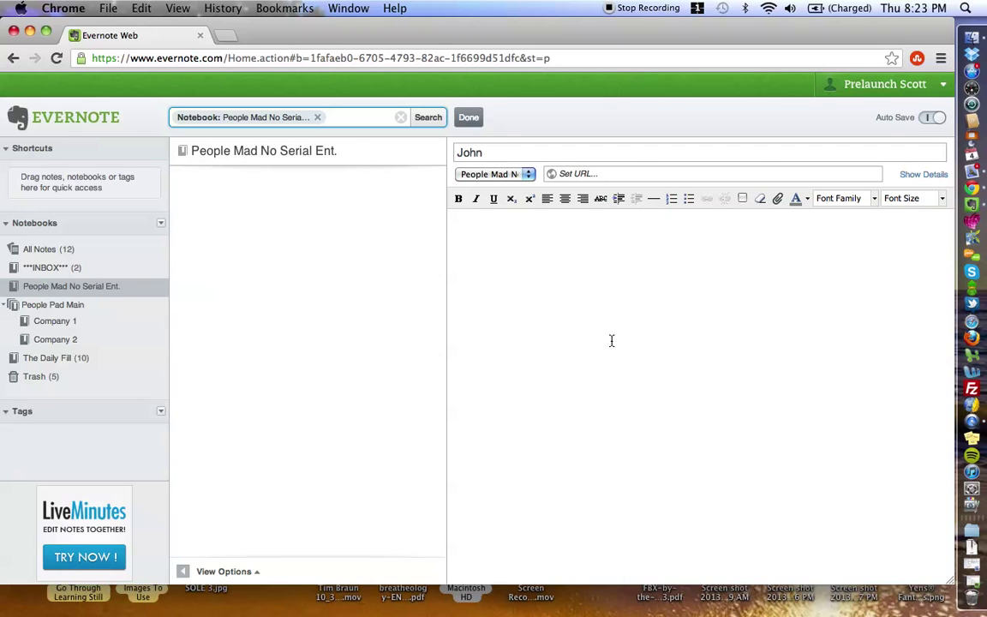
pyautogui.write('July 4, 2013,')
pyautogui.press('BackSpace')
pyautogui.press('Return')
pyautogui.press('Return')
pyautogui.write('-note 1')
pyautogui.press('Return')
pyautogui.write('-note 2')
pyautogui.press('Return')
pyautogui.write('-note ')
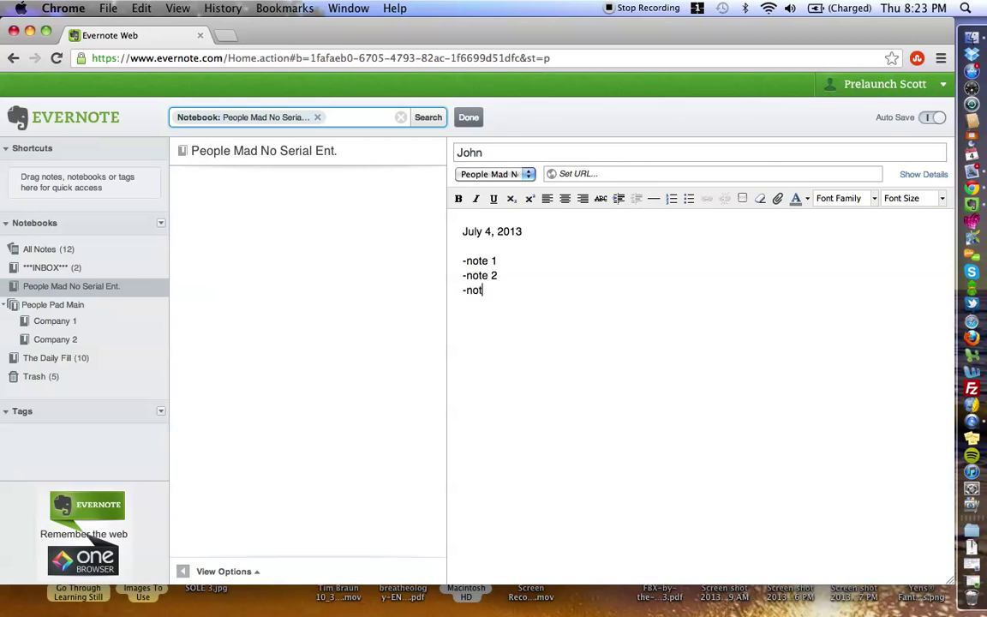
pyautogui.write('3')
# Add the line "***webite chekc out....." below the list after a blank line, and finish editing the note
pyautogui.press('Return')
pyautogui.press('Return')
pyautogui.write('***webite chekc ou')
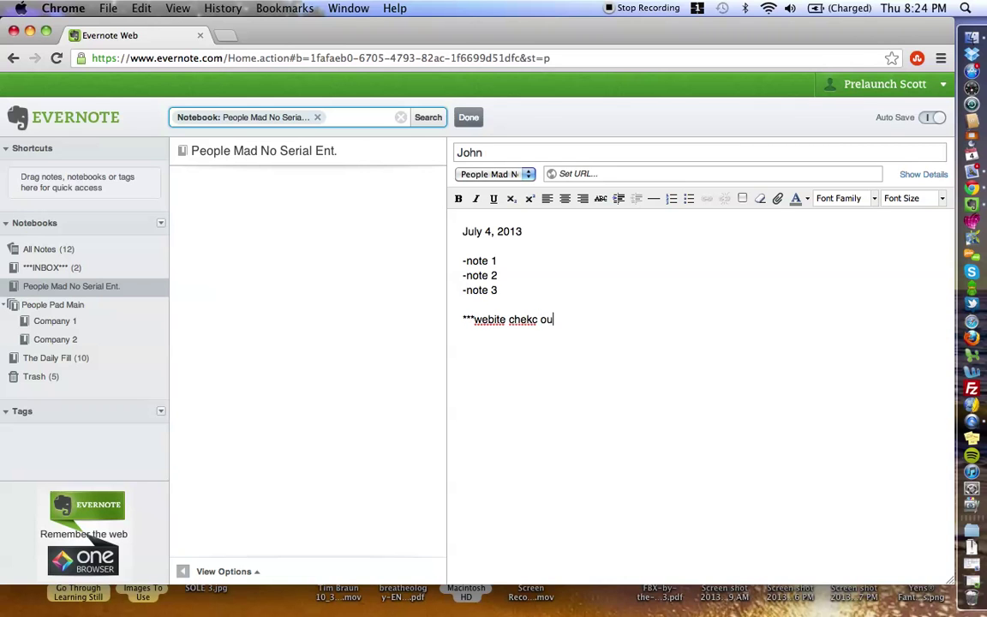
pyautogui.write('t.....')
pyautogui.click(468, 118)
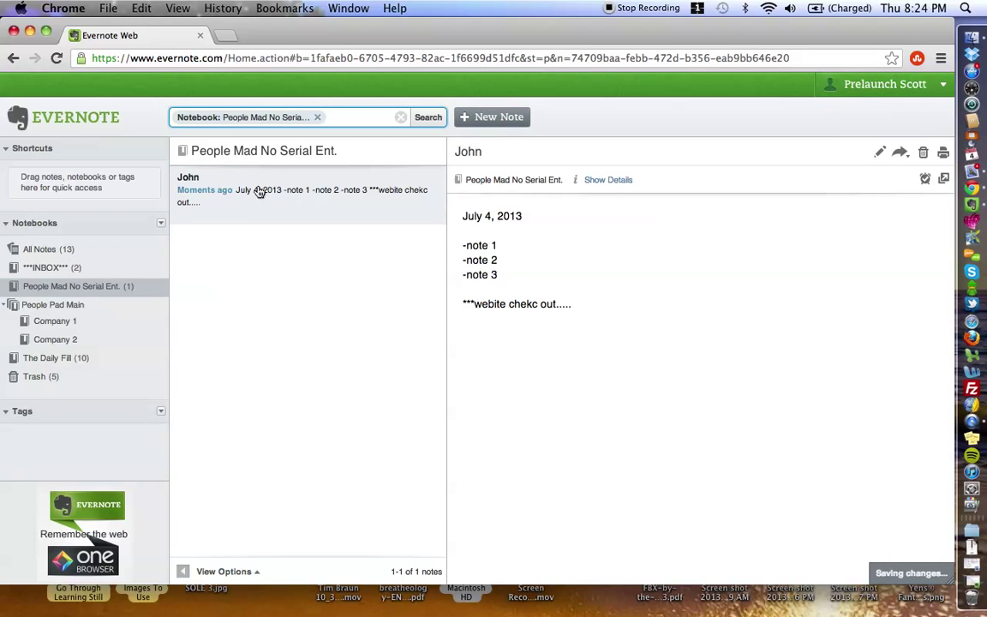
# Reopen the contact's note for editing and add blank lines above the July 4, 2013 entry
pyautogui.click(882, 154)
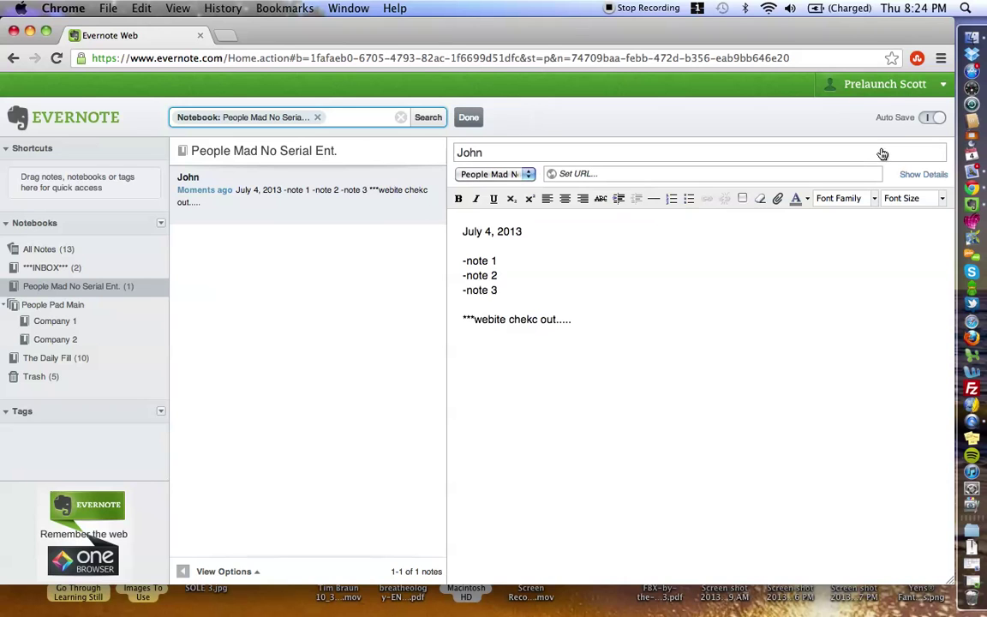
pyautogui.click(465, 233)
pyautogui.press('Return')
pyautogui.press('Return')
pyautogui.press('Return')
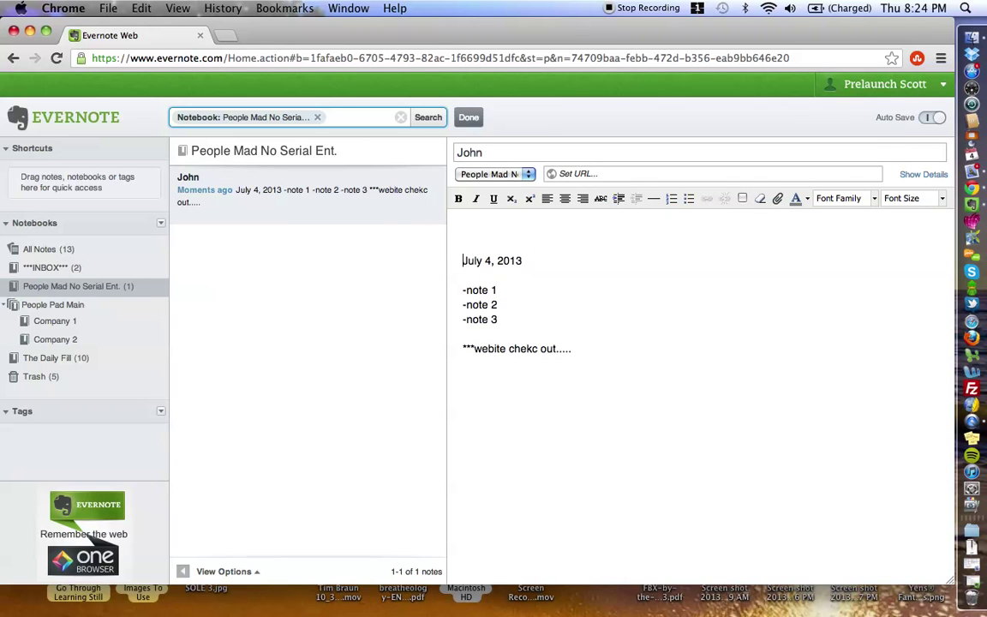
# Try a row of dashes as a separator above the July 4, 2013 entry, and erase it
pyautogui.press('Up')
pyautogui.press('Up')
pyautogui.write('---------------')
pyautogui.press('BackSpace')
pyautogui.press('BackSpace')
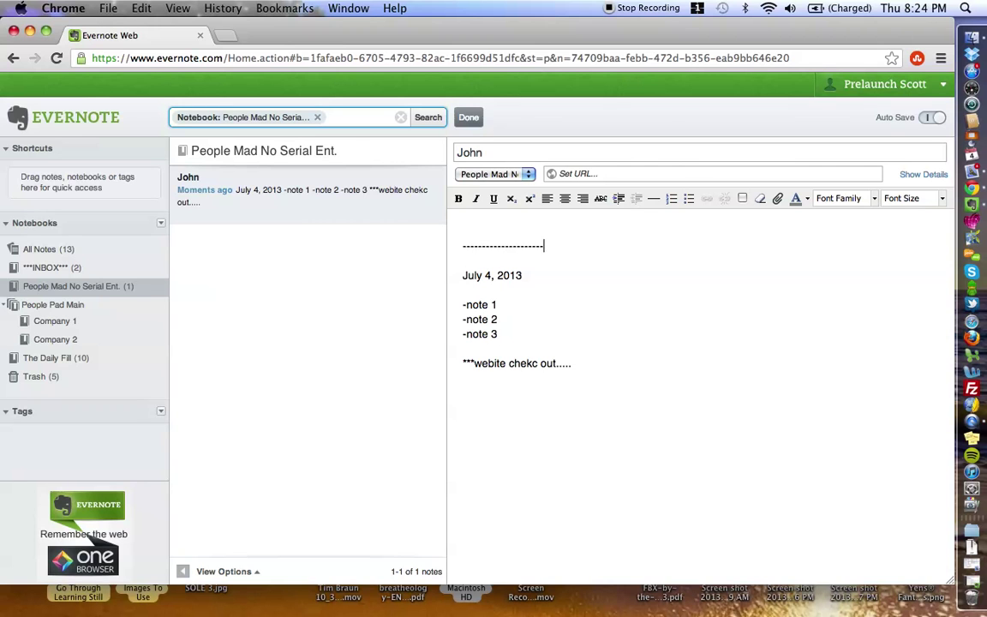
pyautogui.press('BackSpace')
pyautogui.press('BackSpace')
pyautogui.press('BackSpace')
pyautogui.press('BackSpace')
pyautogui.press('BackSpace')
pyautogui.press('BackSpace')
pyautogui.press('BackSpace')
pyautogui.press('BackSpace')
pyautogui.press('BackSpace')
pyautogui.press('BackSpace')
pyautogui.press('BackSpace')
pyautogui.press('BackSpace')
pyautogui.press('BackSpace')
# Insert a horizontal rule above the July 4, 2013 entry and make blank lines above the rule
pyautogui.click(652, 199)
pyautogui.click(514, 227)
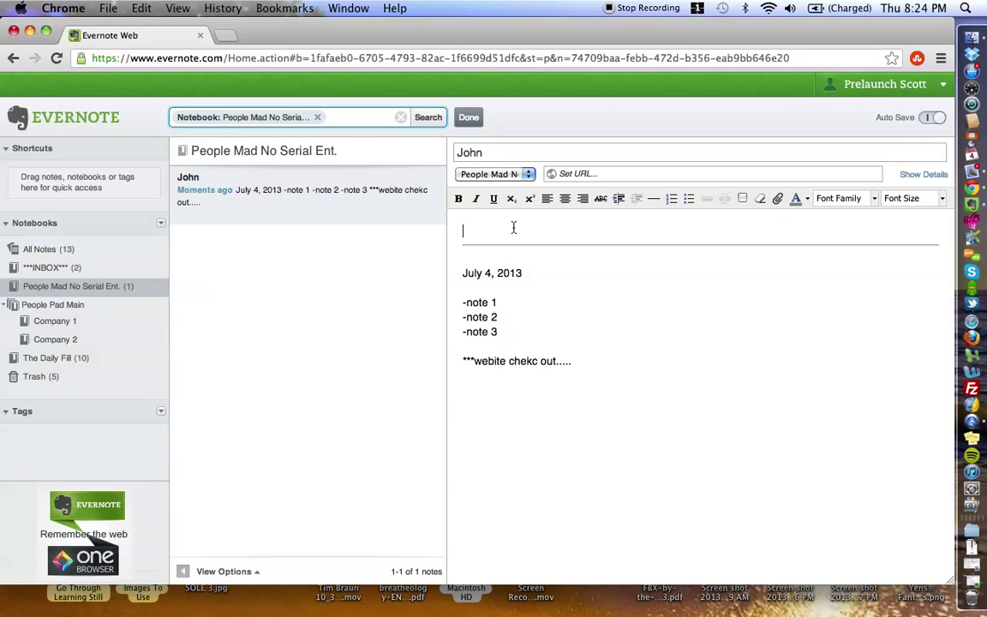
pyautogui.press('Return')
pyautogui.press('Return')
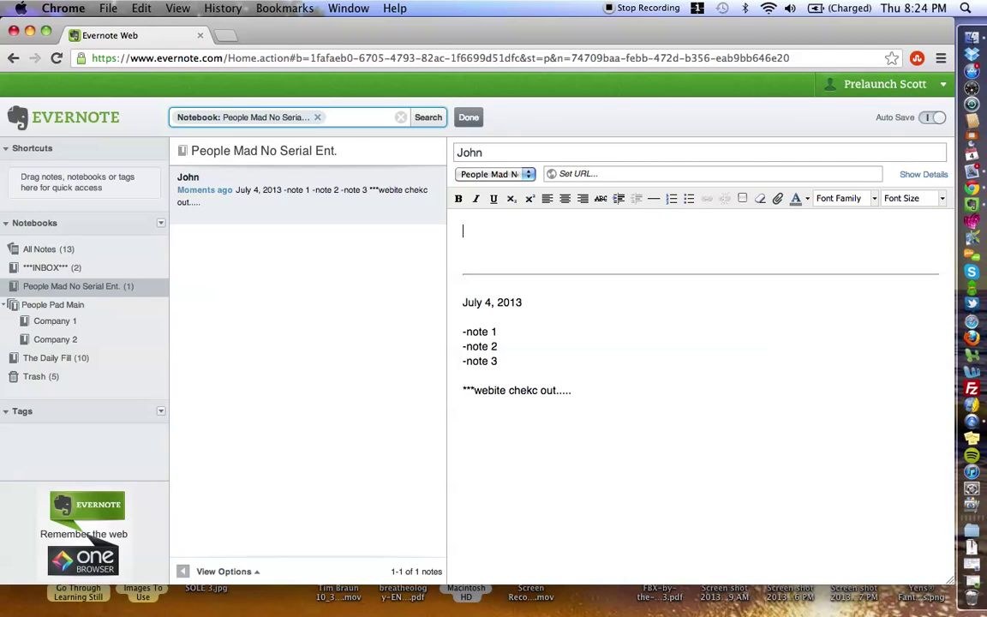
# Enter the date "July 7, 2013" above the horizontal rule, followed after a blank line by "-note 1", "-note 2" and "-note 3"
pyautogui.write('July 7')
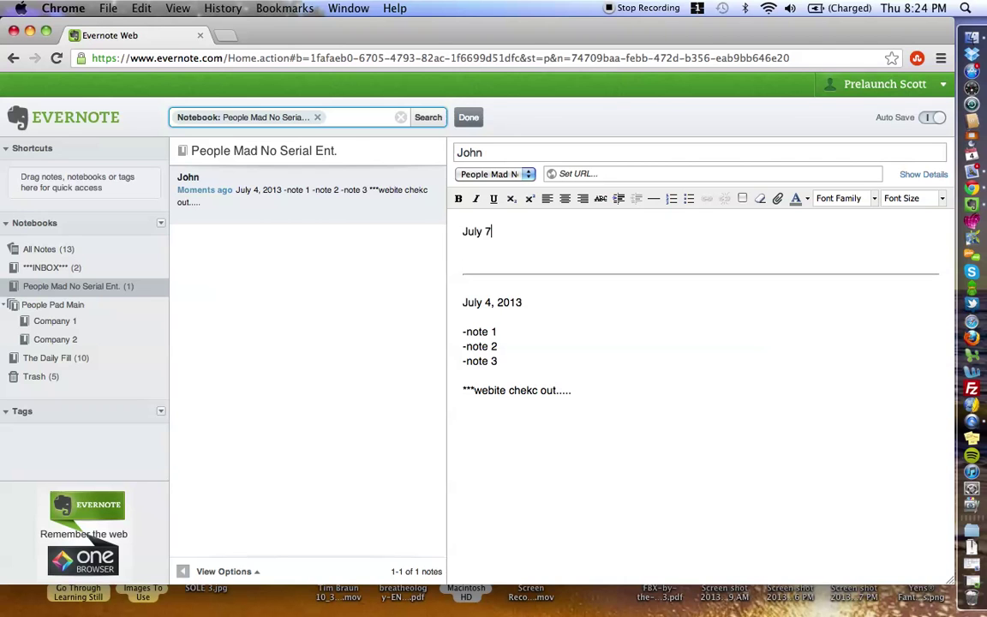
pyautogui.write(', 2013')
pyautogui.press('Return')
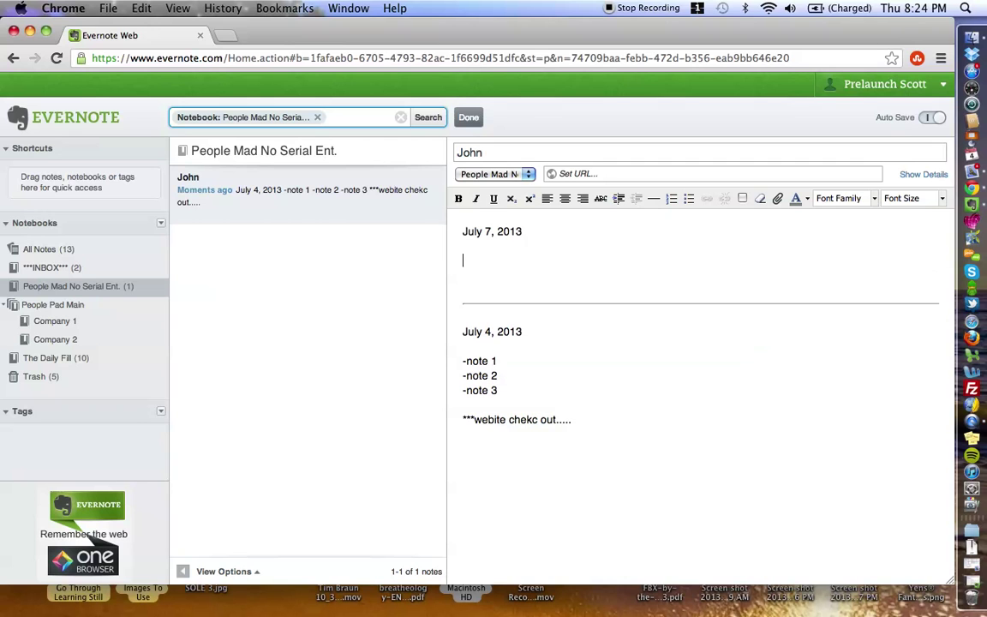
pyautogui.write('-note 1')
pyautogui.press('Return')
pyautogui.write('-note 2')
pyautogui.press('Return')
pyautogui.write('not')
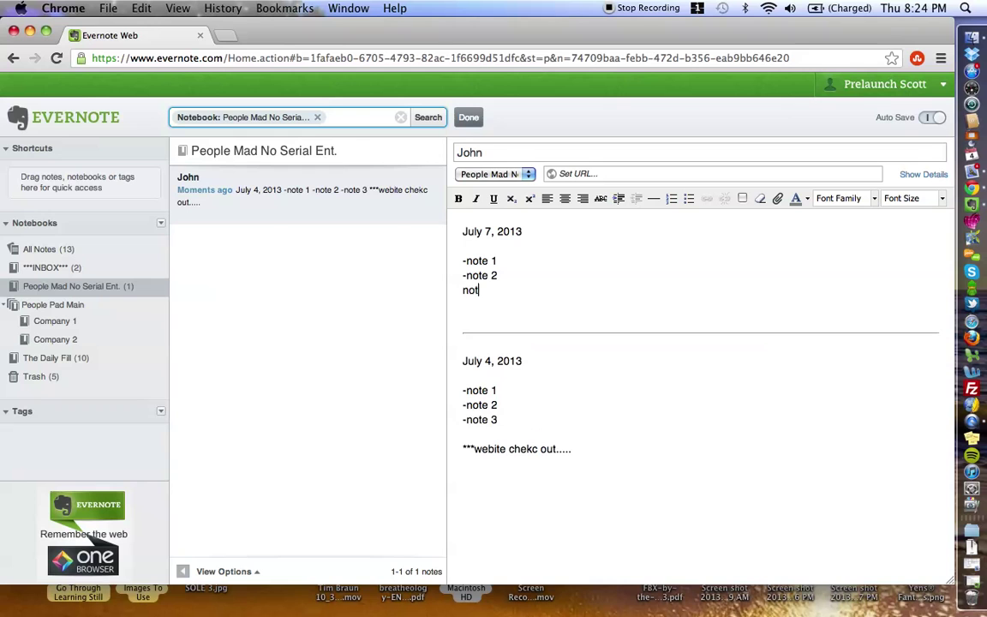
pyautogui.press('BackSpace')
pyautogui.press('BackSpace')
pyautogui.press('BackSpace')
pyautogui.write('-note3')
pyautogui.press('BackSpace')
pyautogui.write('3')
# Correct "chekc" to "check" in the starred website line under the July 4, 2013 entry
pyautogui.click(511, 417)
pyautogui.press('Return')
pyautogui.press('BackSpace')
pyautogui.click(539, 452)
pyautogui.press('BackSpace')
pyautogui.press('BackSpace')
pyautogui.write('ck')
# Add the line "***A - Make sure to call person X" below the website line, after a blank line
pyautogui.click(626, 452)
pyautogui.press('Return')
pyautogui.write('***A')
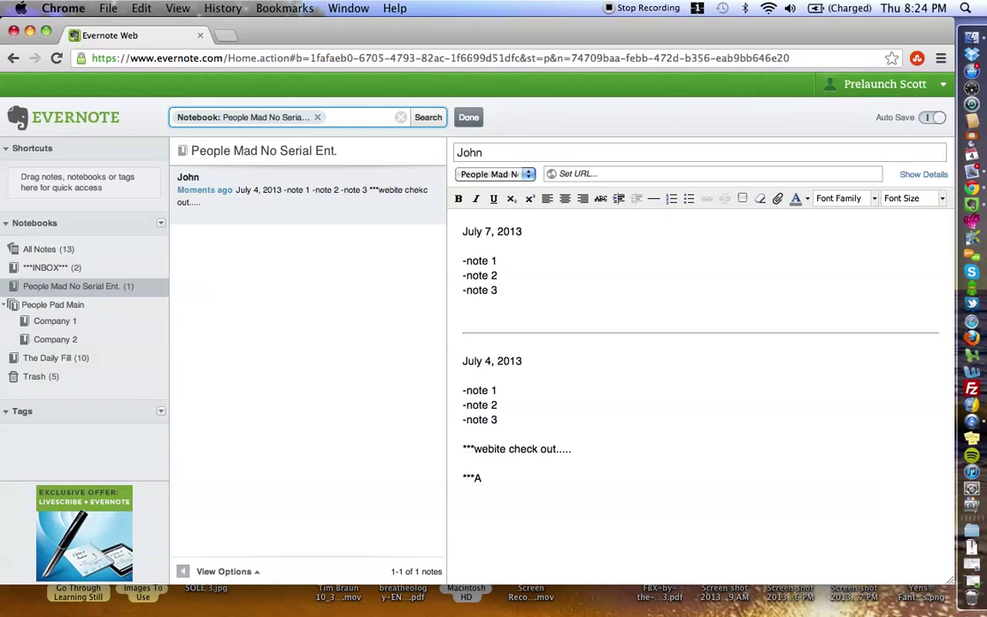
pyautogui.write(' - Make sure t')
pyautogui.write('o call person X')
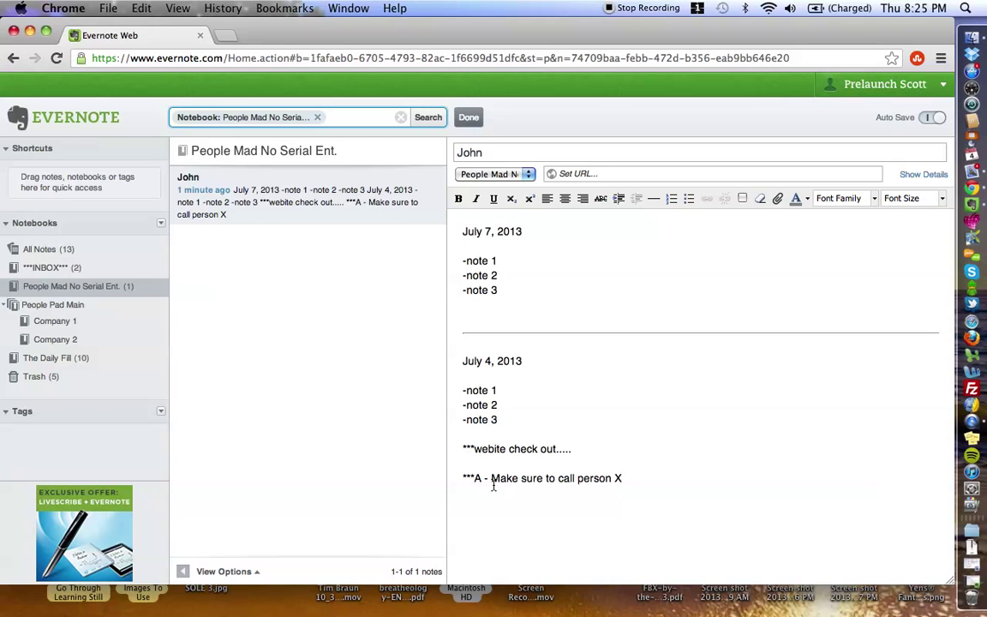
# Make the "***A - Make sure to call person X" line bold
pyautogui.moveTo(623, 479); pyautogui.dragTo(452, 478)
pyautogui.press('super+b')
pyautogui.click(498, 422)
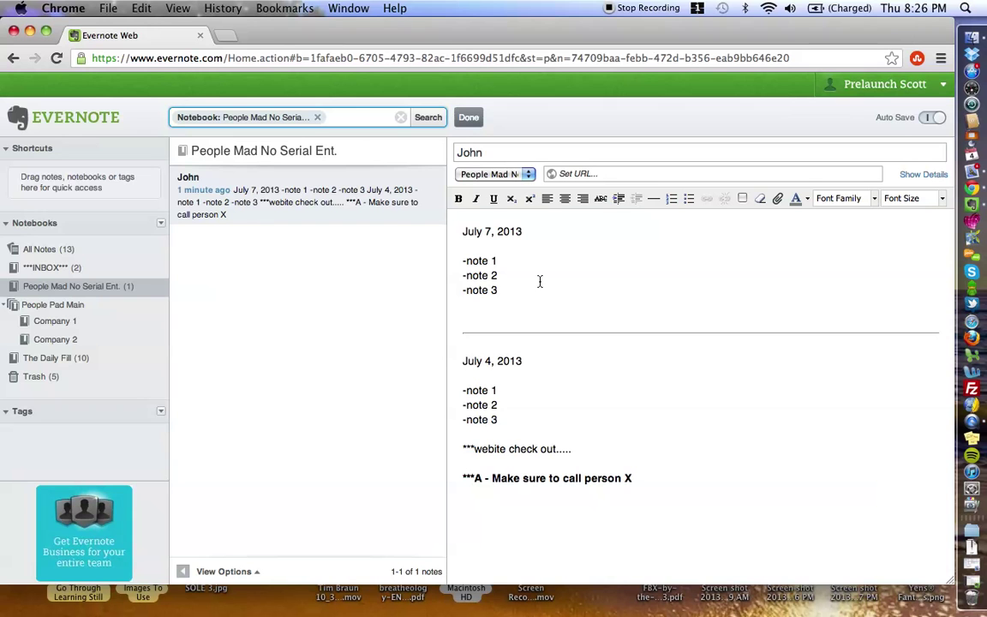
# Show the note's details and add the tags "PEEPS Prospect", "PEEPS Customers" and "PEEPS Vendors"
pyautogui.click(918, 179)
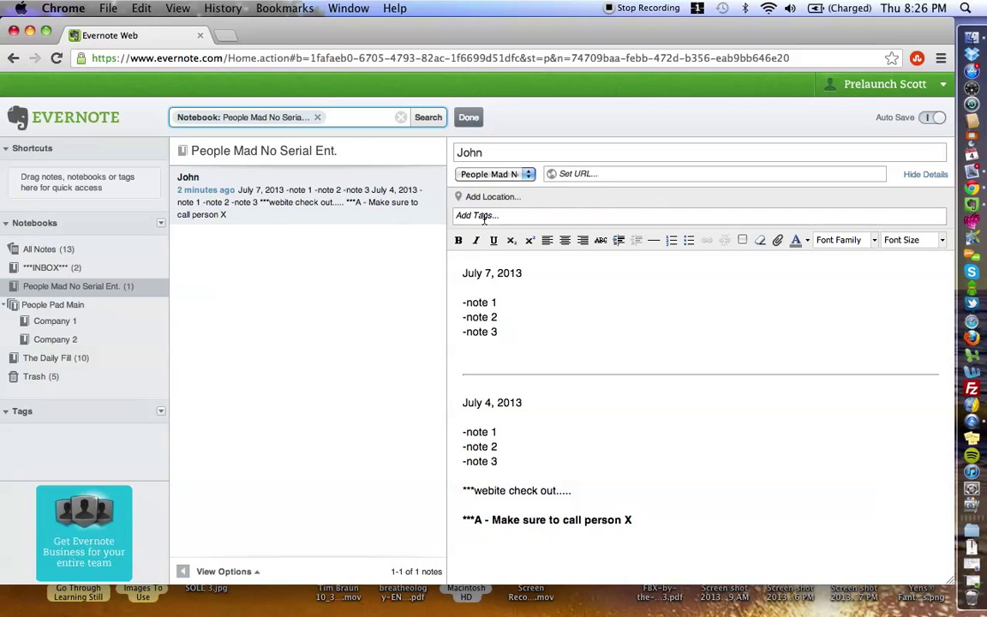
pyautogui.click(475, 217)
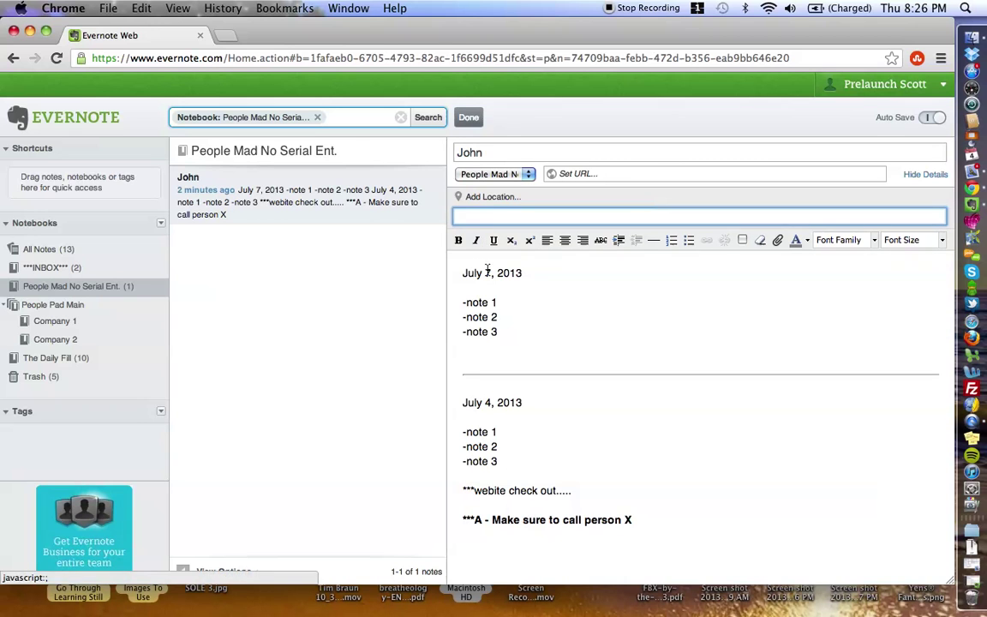
pyautogui.write('PEEPS')
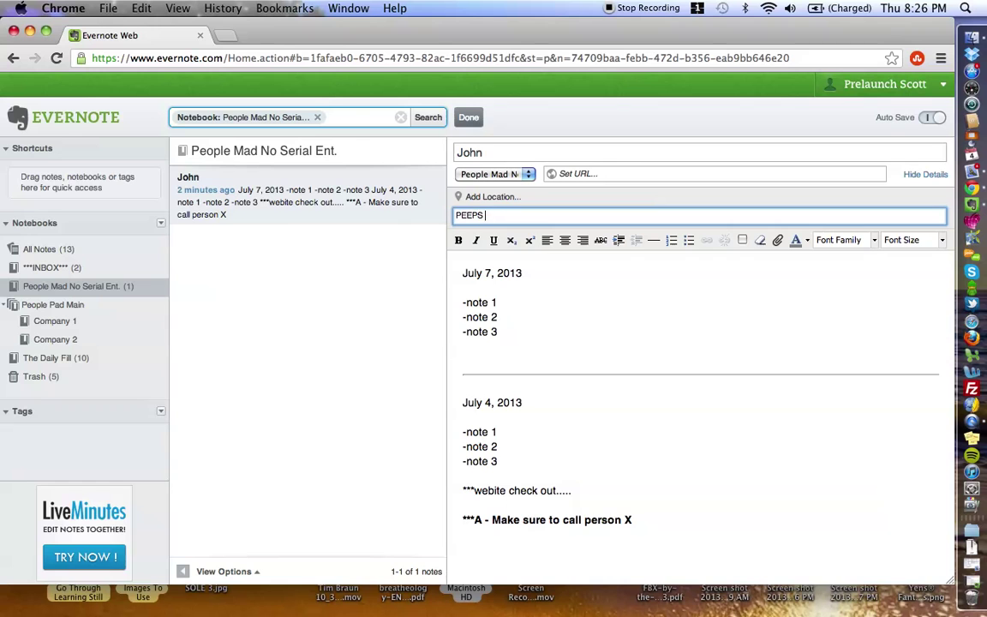
pyautogui.write('Prospect')
pyautogui.press('Return')
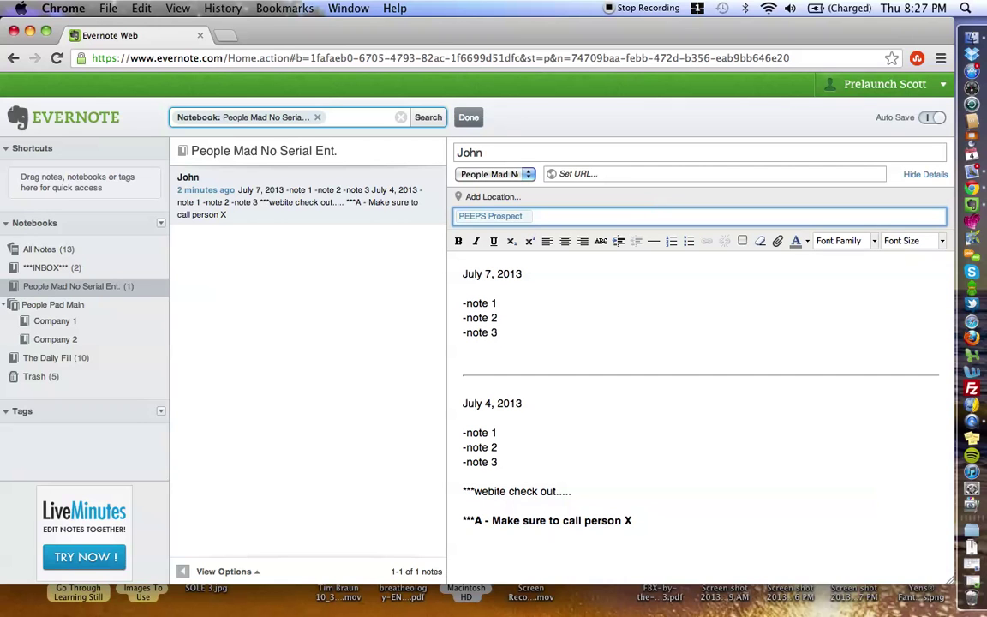
pyautogui.write('PEEPS Customers')
pyautogui.press('Return')
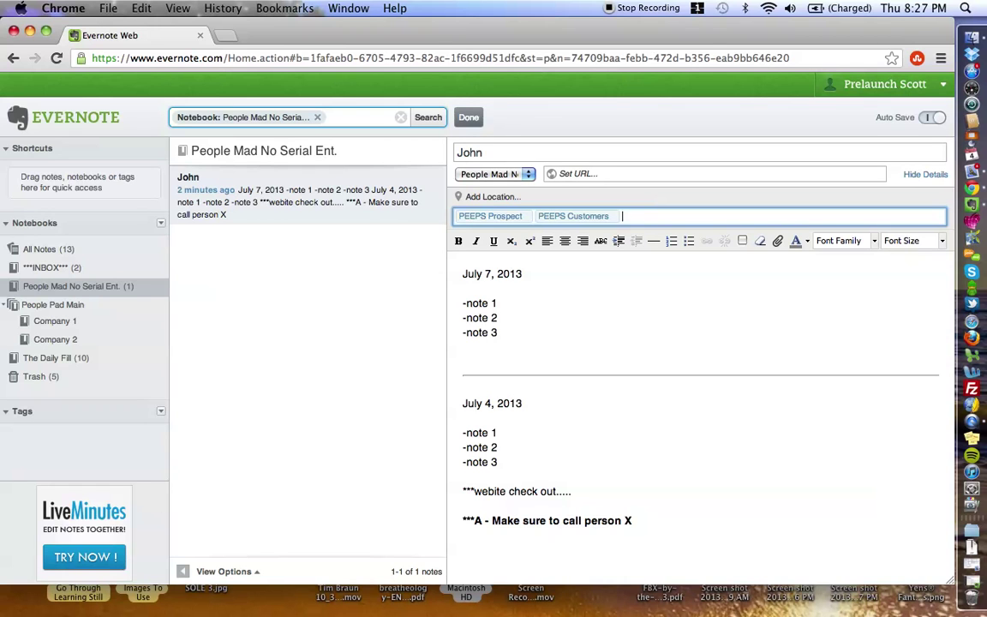
pyautogui.write('PEEPS Vendors')
pyautogui.press('Return')
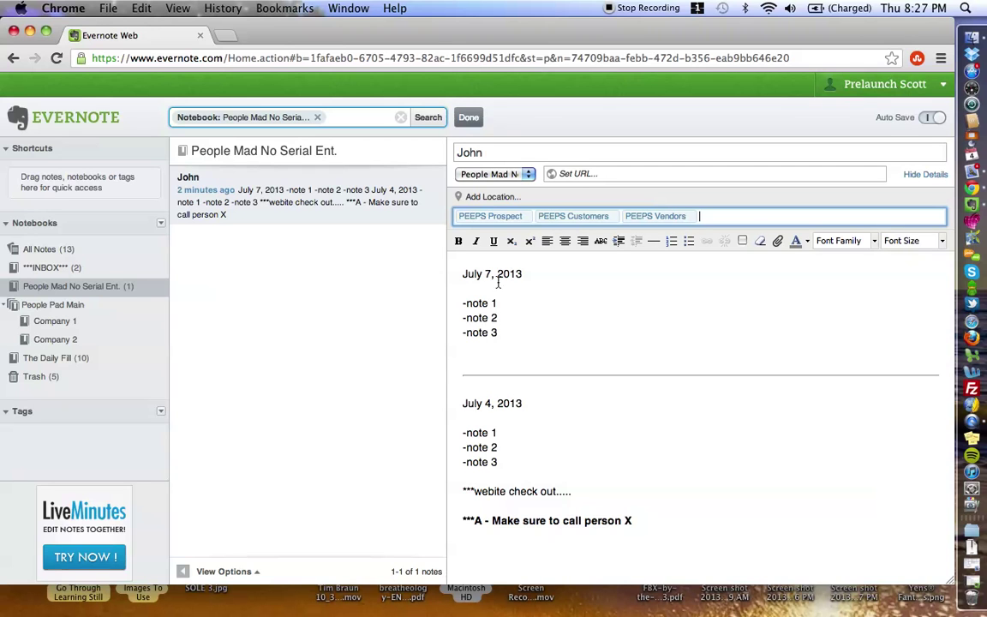
# Replace the PEEPS Prospect tag with "PEEPS Prospect low", "PEEPS Prospect med" and "PEEPS Prospect hot", and finish editing the note
pyautogui.click(528, 216)
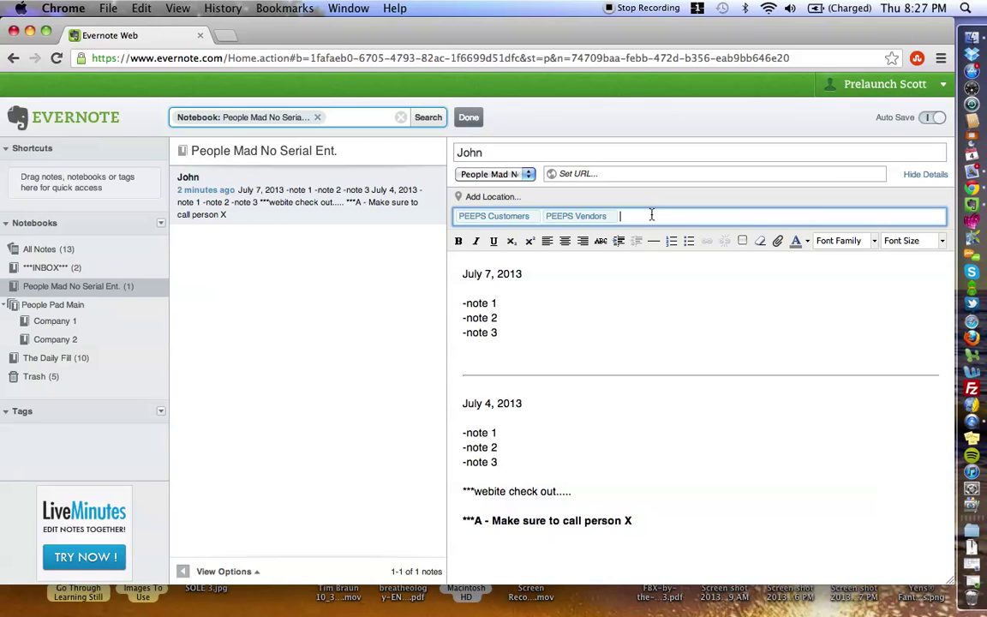
pyautogui.write('PEEPS Prospect low')
pyautogui.press('Return')
pyautogui.write('PEEPS ')
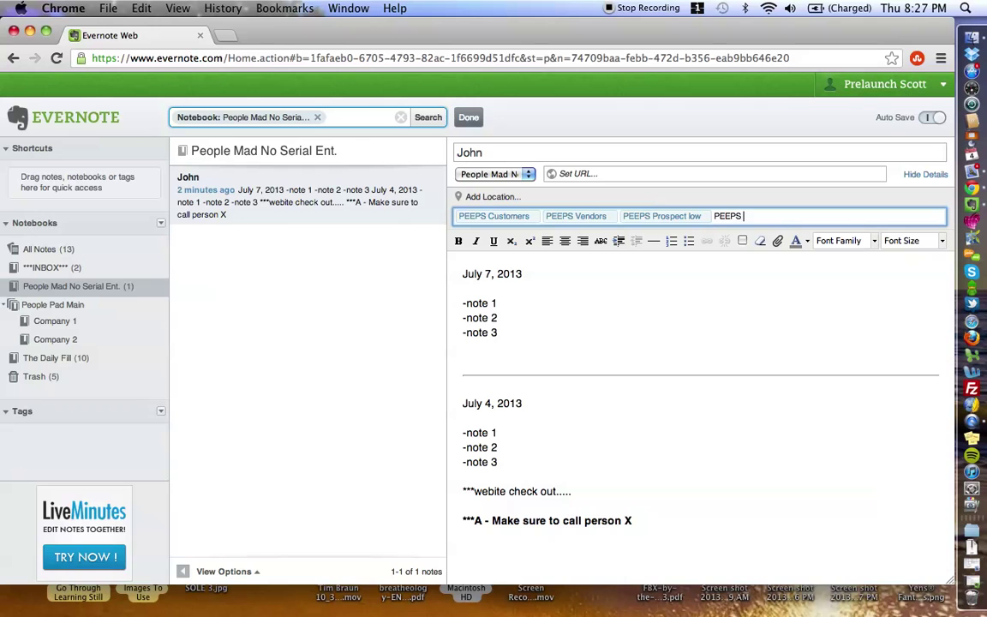
pyautogui.write('Prospect med')
pyautogui.press('Return')
pyautogui.write('PEEPS Prosp')
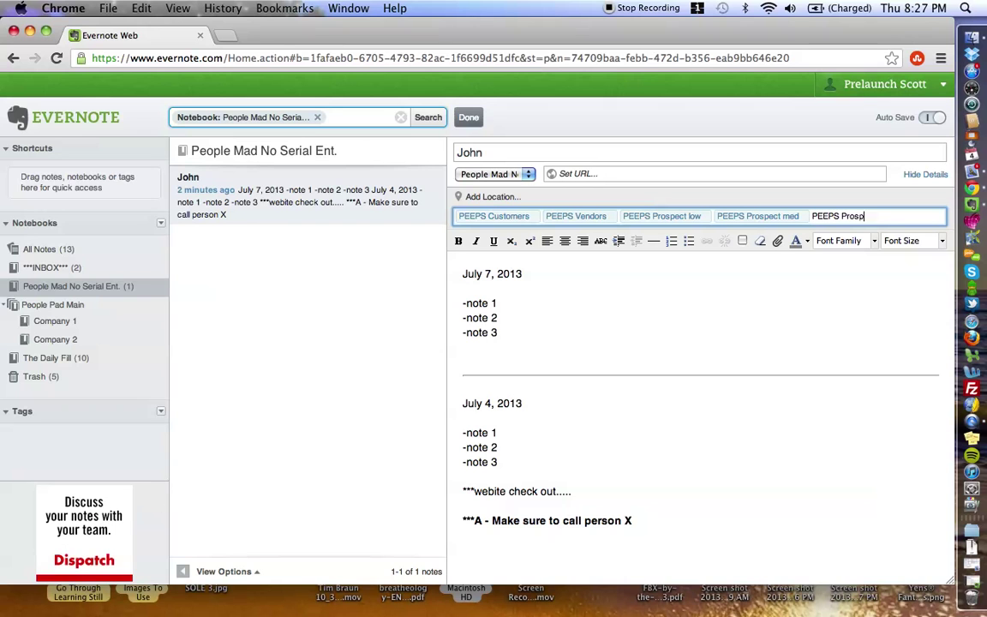
pyautogui.write('ect hot')
pyautogui.press('Return')
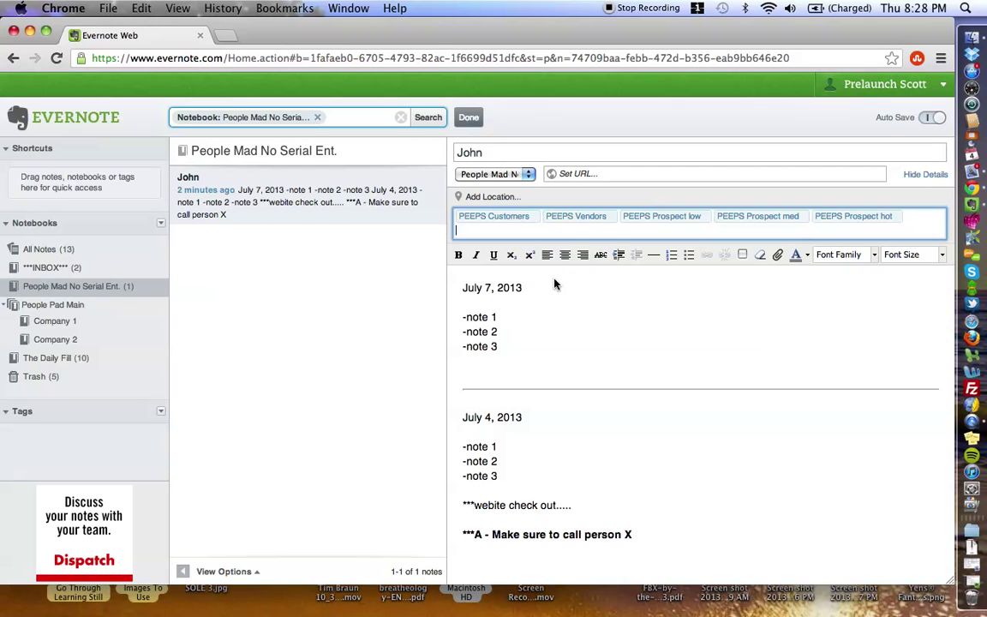
pyautogui.click(468, 120)
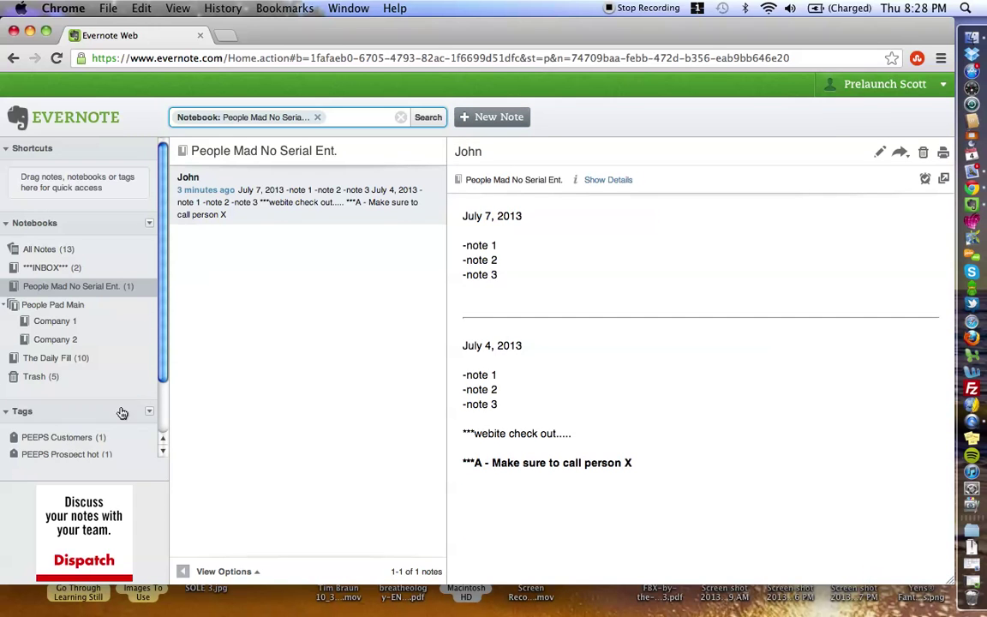
pyautogui.scroll(-3, 126, 437)
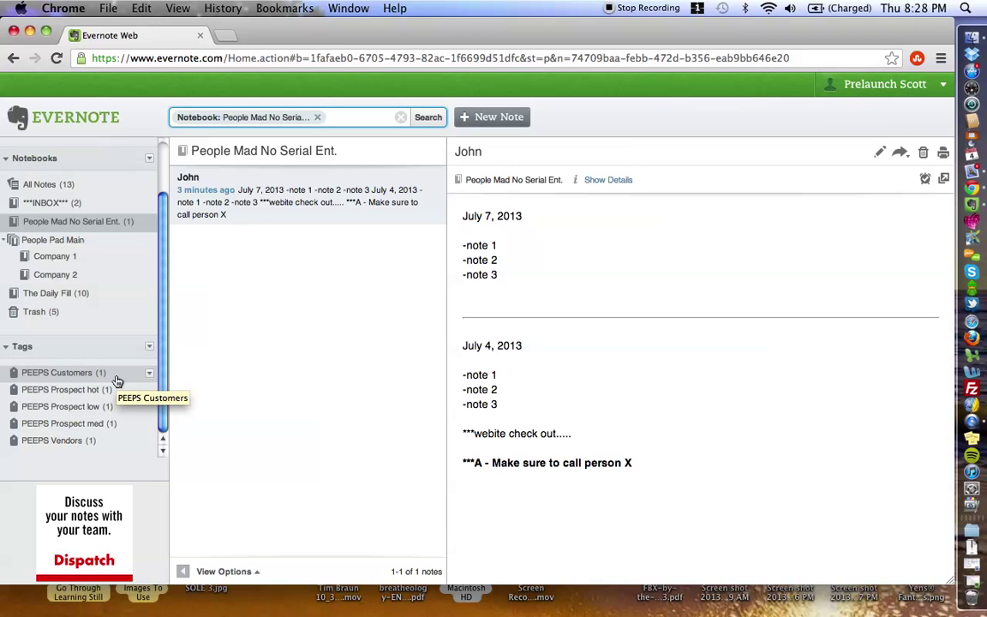
# Create a second note in the People Mad No Serial Ent. notebook, titled with another contact's first name, and finish editing
pyautogui.click(496, 120)
pyautogui.click(520, 153)
pyautogui.write('Sally')
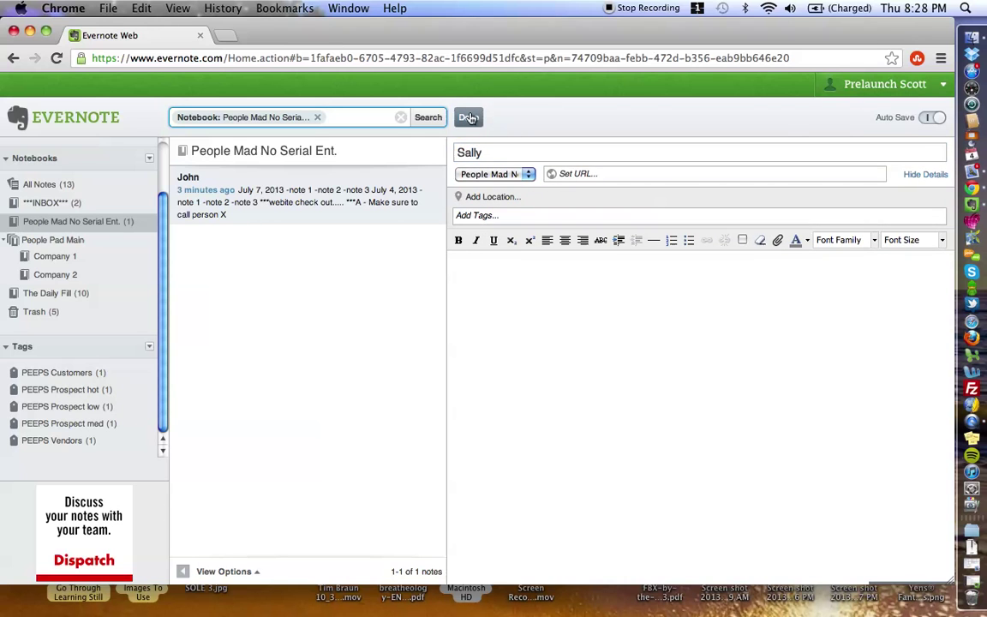
pyautogui.click(469, 117)
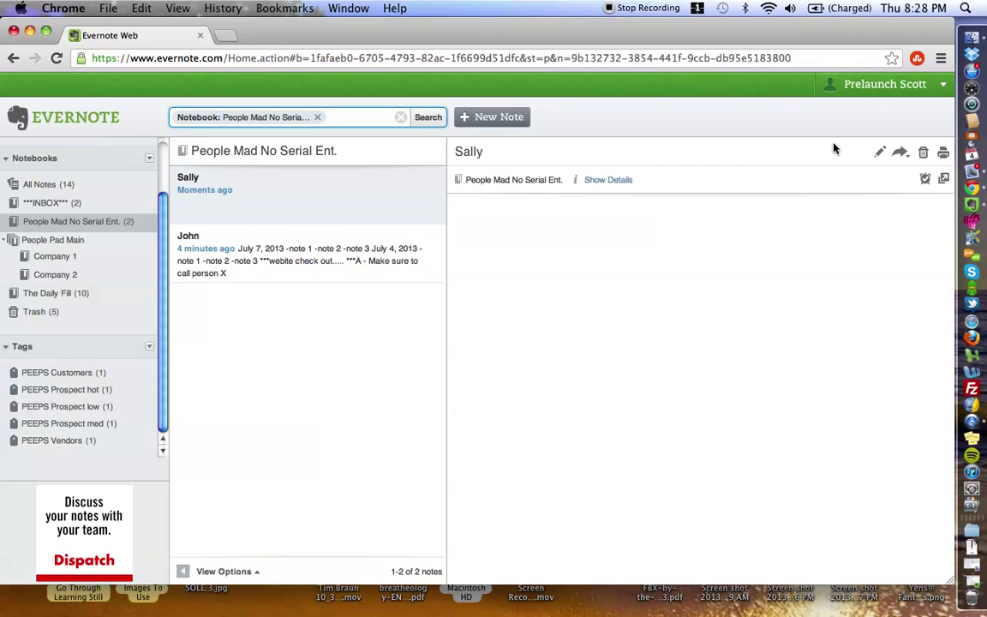
# Tag the second contact's note with the existing "PEEPS Prospect med" tag and finish editing
pyautogui.click(875, 154)
pyautogui.click(511, 217)
pyautogui.write('Pee')
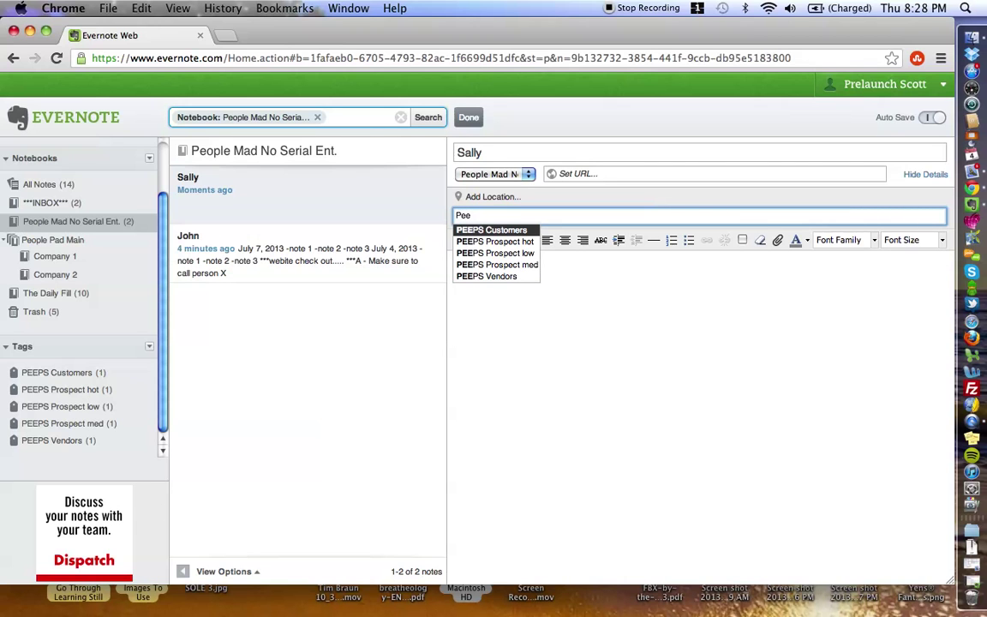
pyautogui.click(500, 266)
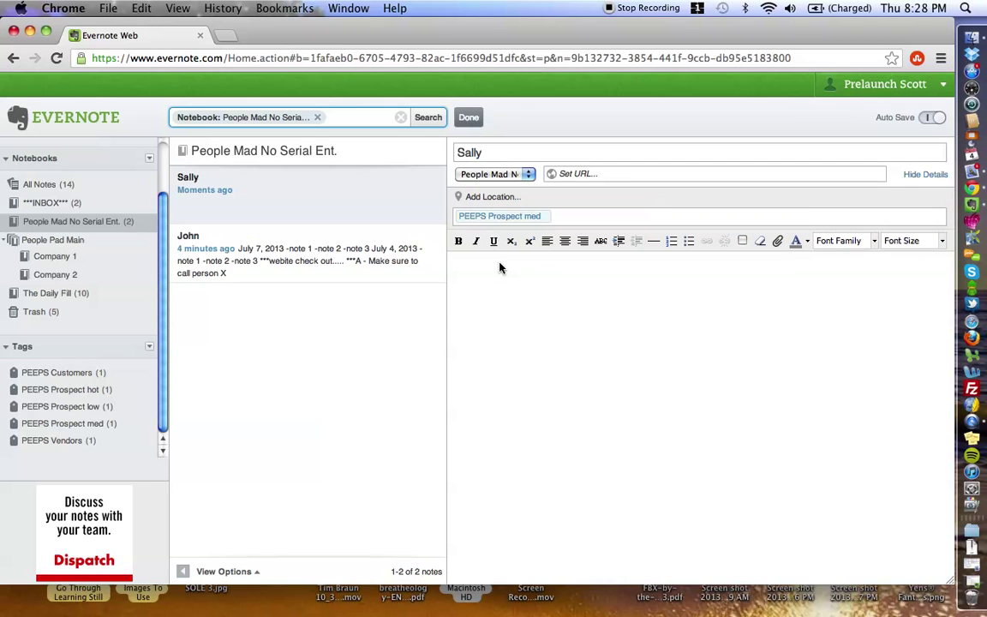
pyautogui.click(468, 117)
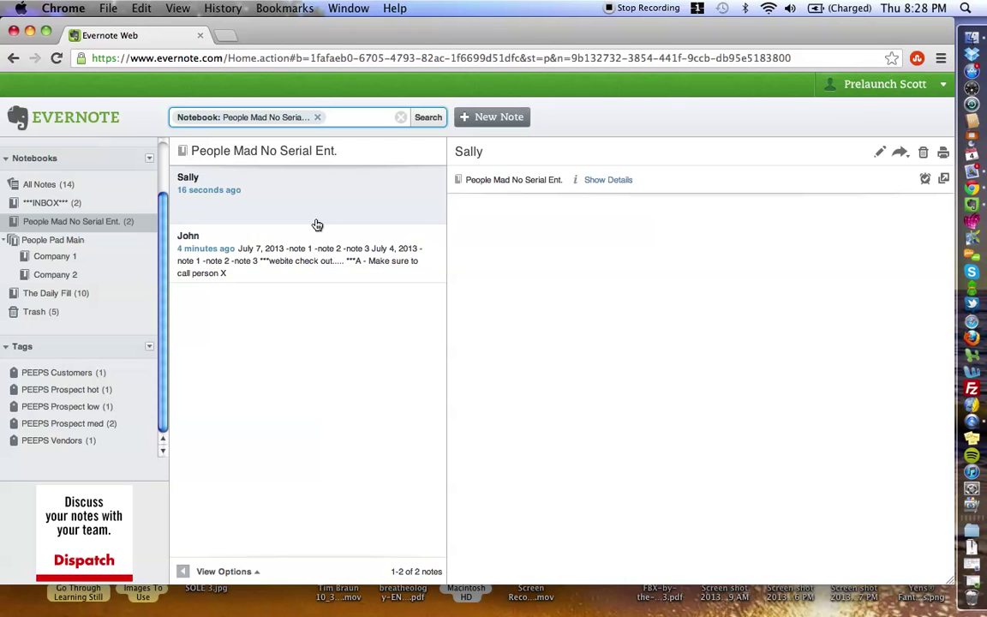
# Filter the People Mad No Serial Ent. notebook by PEEPS Prospect med and by PEEPS Prospect low, and return to the full notebook
pyautogui.click(43, 226)
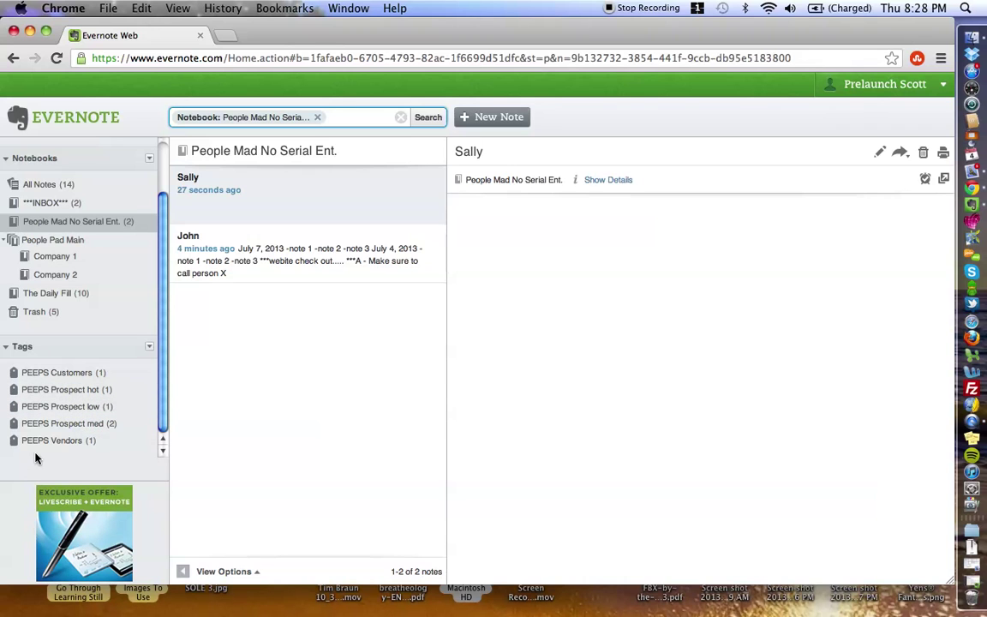
pyautogui.click(74, 423)
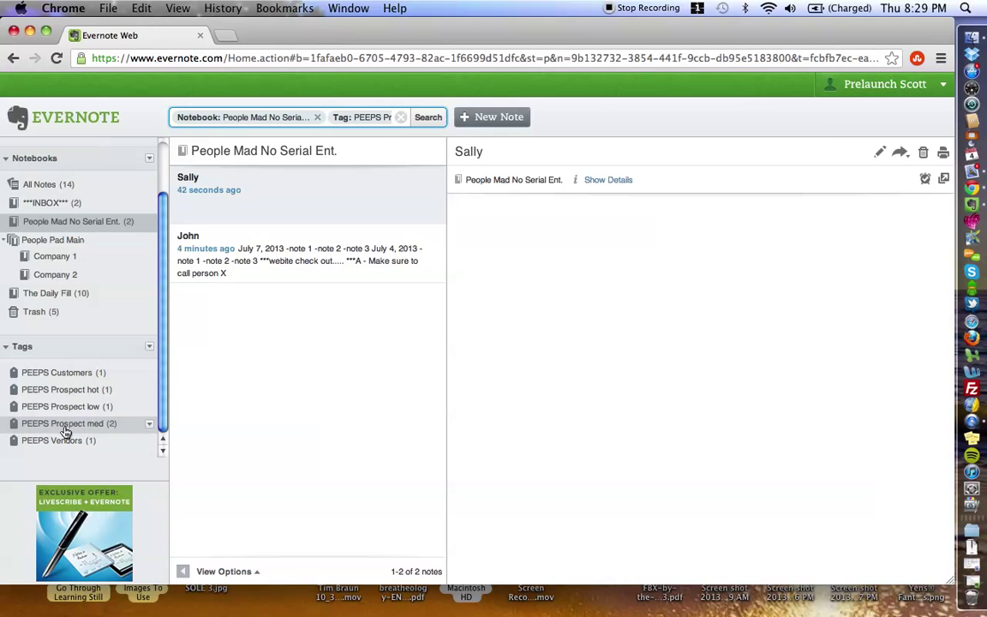
pyautogui.click(67, 430)
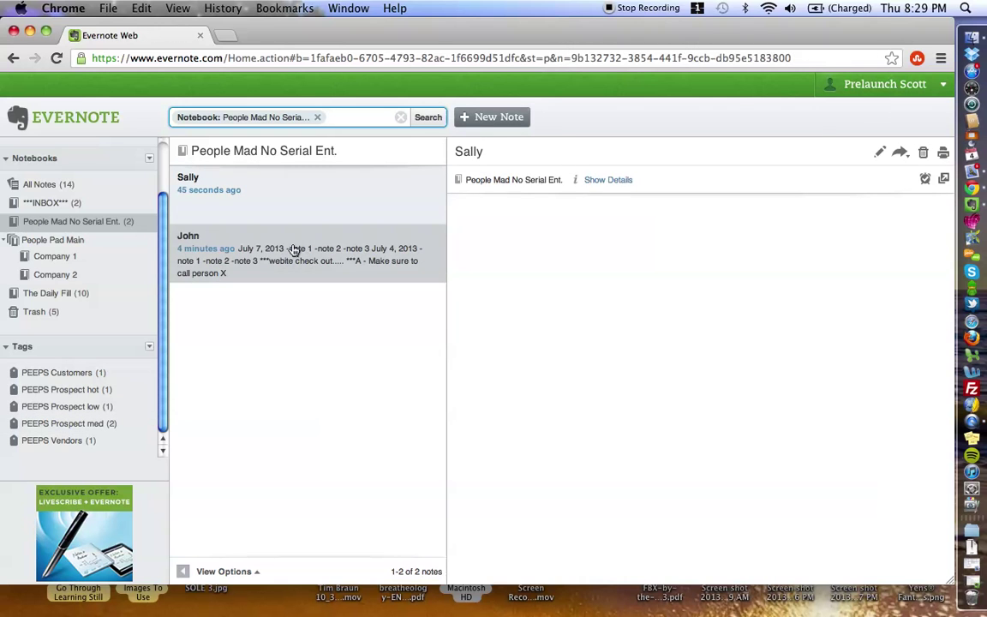
pyautogui.click(81, 408)
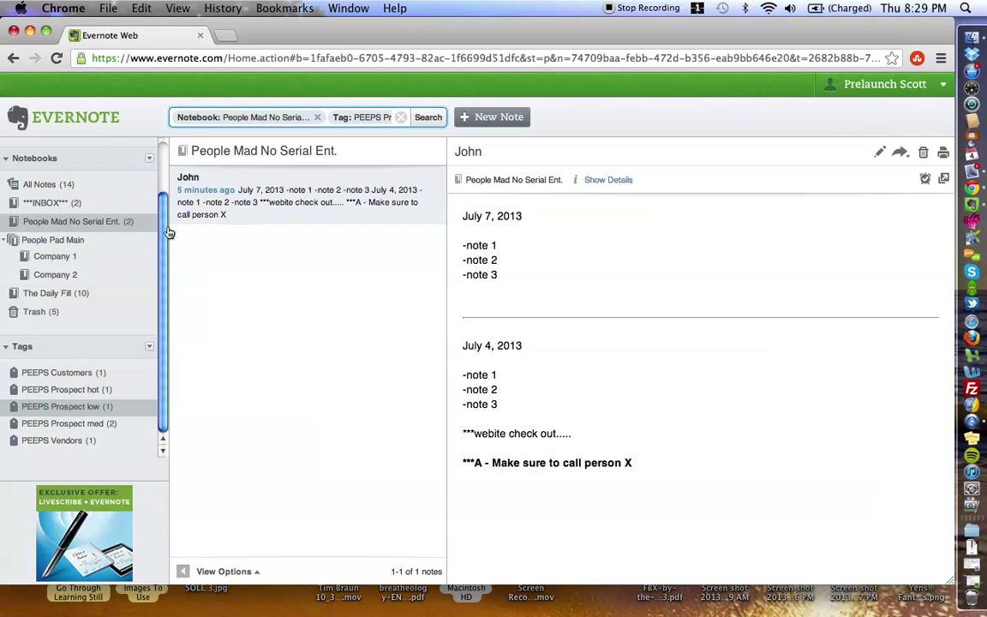
pyautogui.click(42, 223)
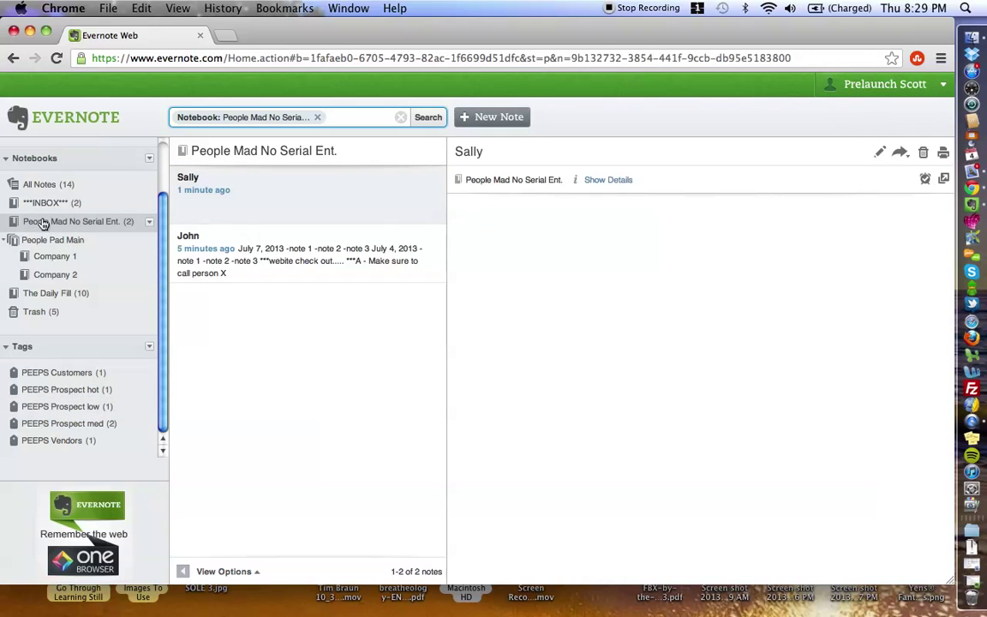
# Open the first contact's note for editing and insert a horizontal line with blank space above the July 7, 2013 entry
pyautogui.click(314, 271)
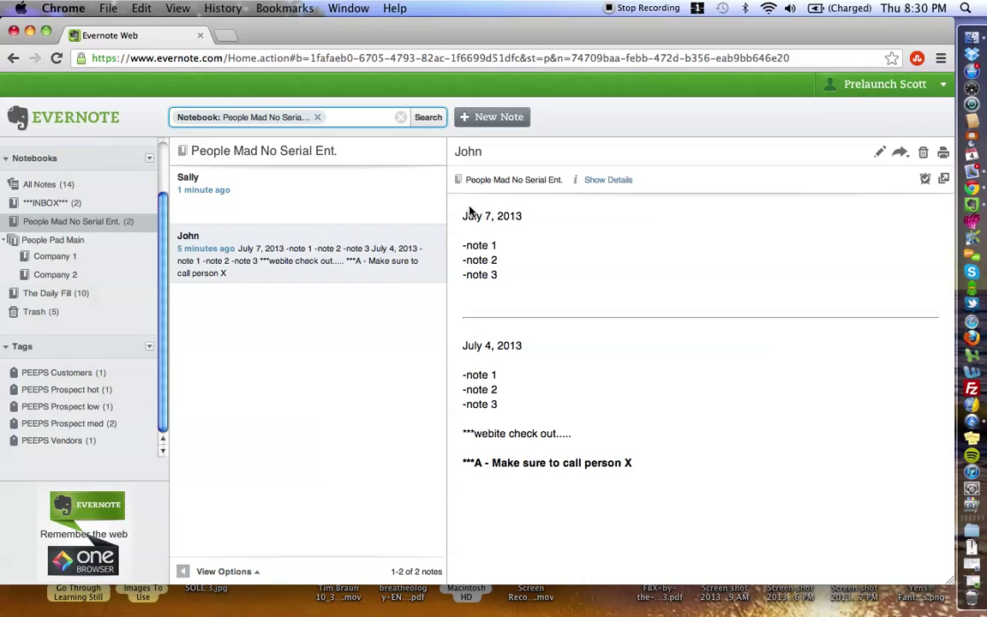
pyautogui.click(882, 154)
pyautogui.press('Up')
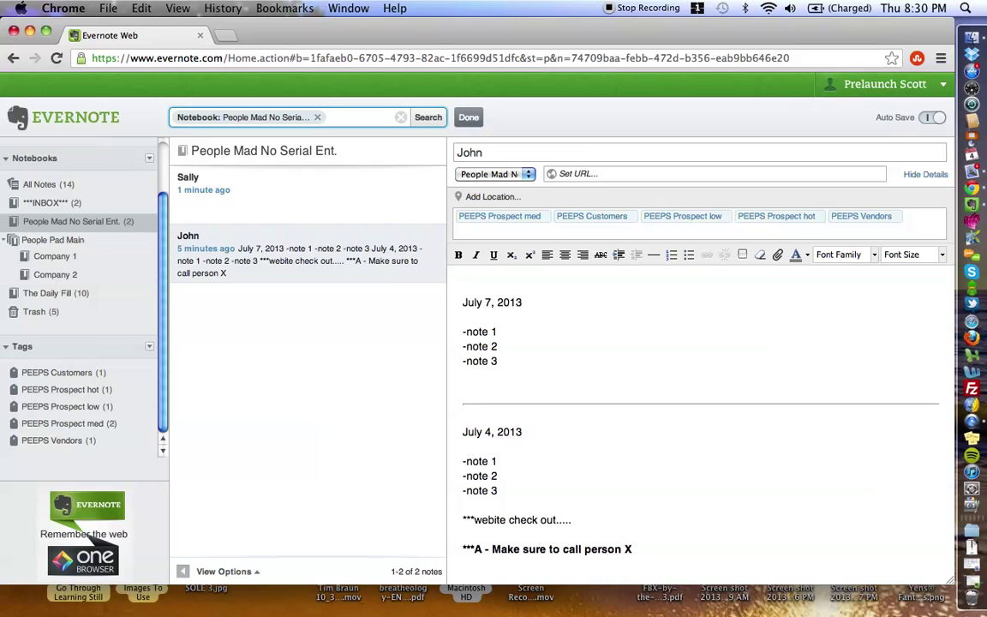
pyautogui.click(653, 255)
pyautogui.click(464, 280)
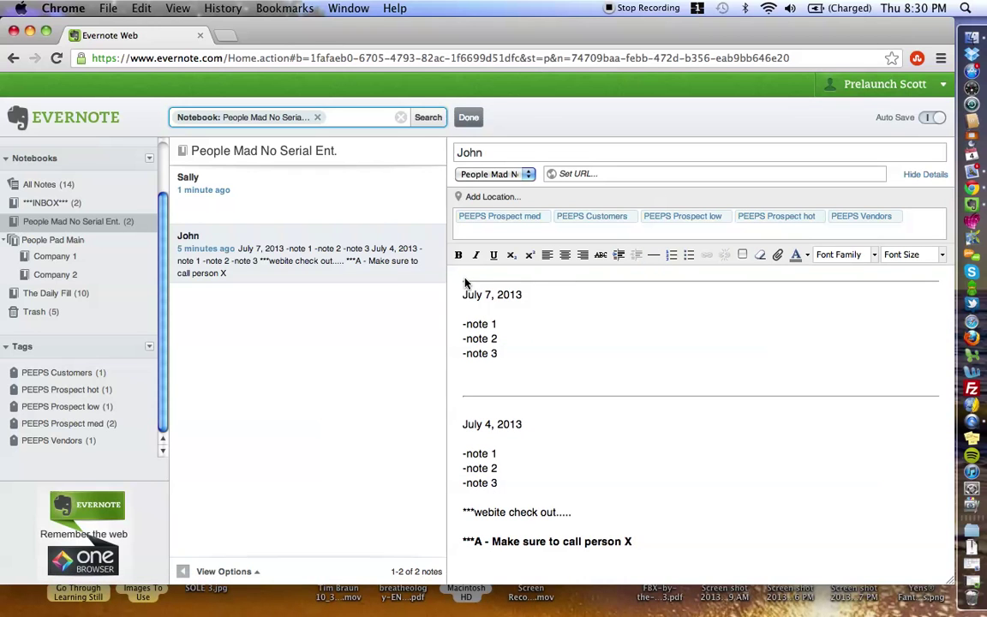
pyautogui.press('Return')
pyautogui.press('Return')
pyautogui.press('Up')
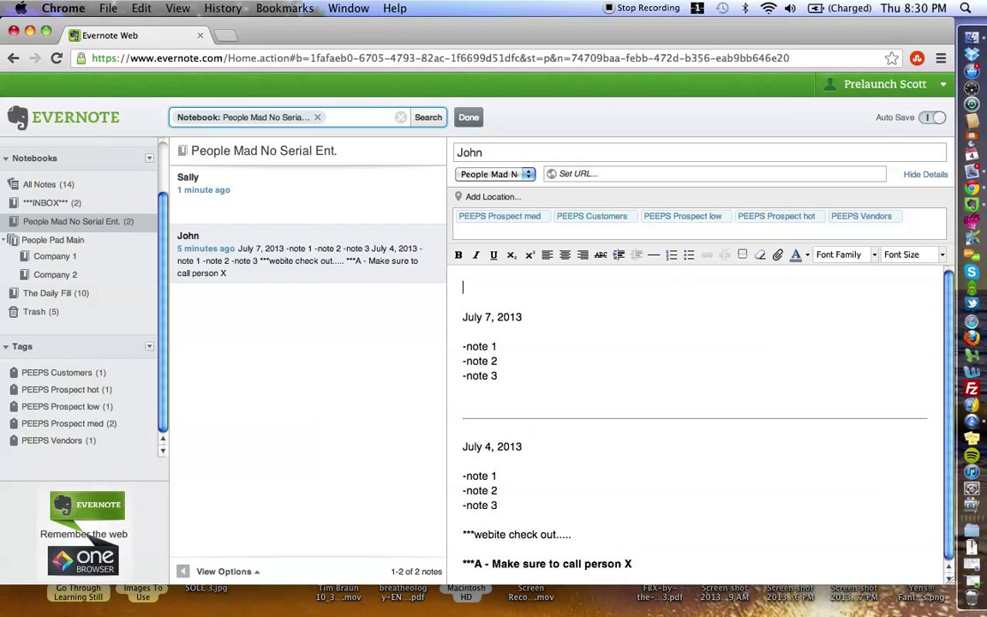
pyautogui.click(653, 255)
pyautogui.click(485, 283)
# Enter the date "July 13 2013" above the new horizontal line and finish editing the note
pyautogui.write('July 13')
pyautogui.write('th,')
pyautogui.press('BackSpace')
pyautogui.press('BackSpace')
pyautogui.press('BackSpace')
pyautogui.write('2013')
pyautogui.press('Return')
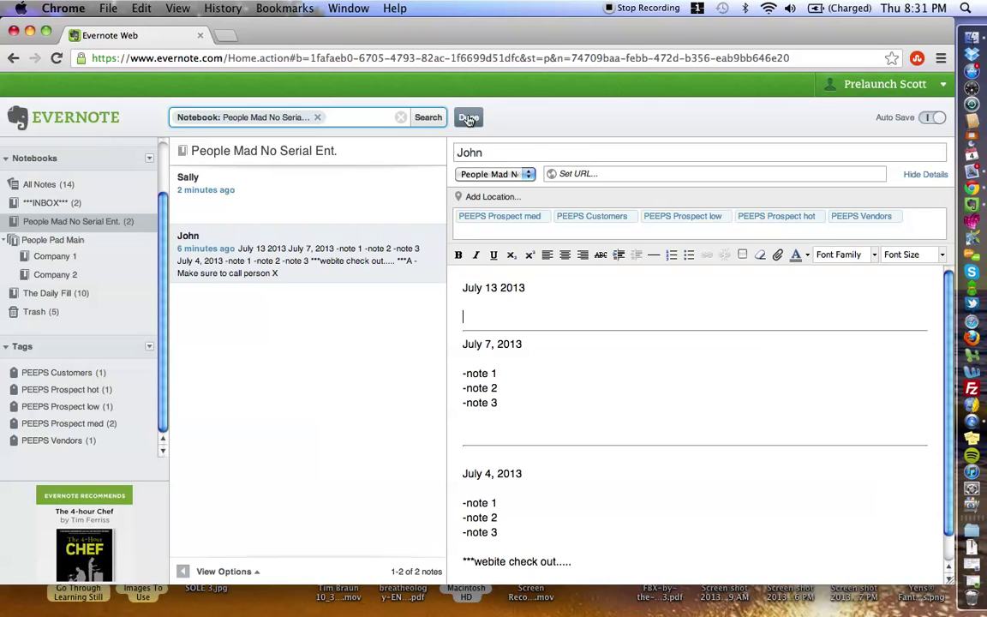
pyautogui.click(469, 119)
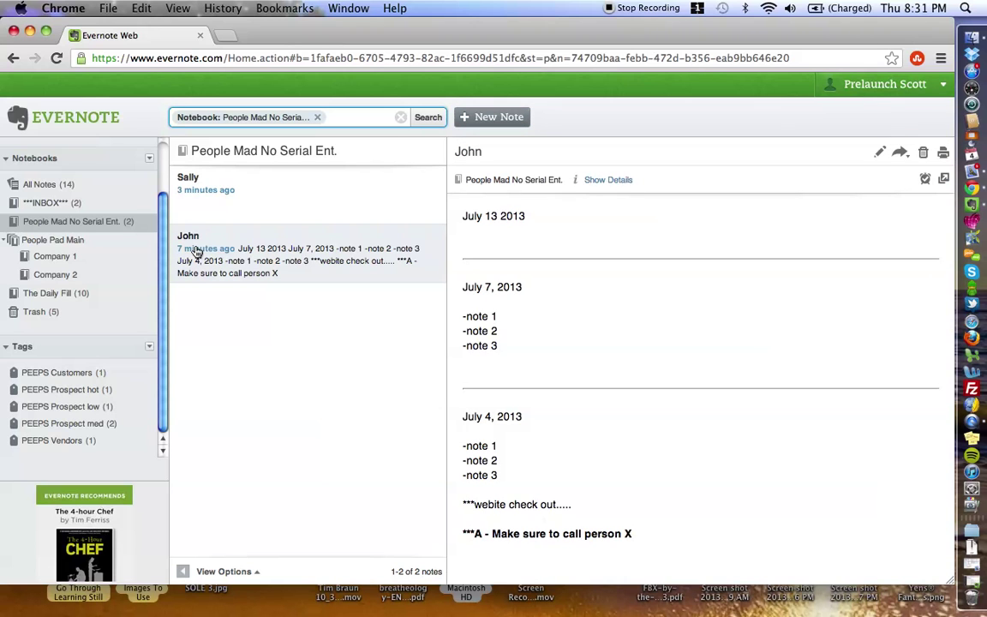
# Add the TODAY'S To Do's note from the ***INBOX*** notebook to the shortcuts
pyautogui.click(42, 203)
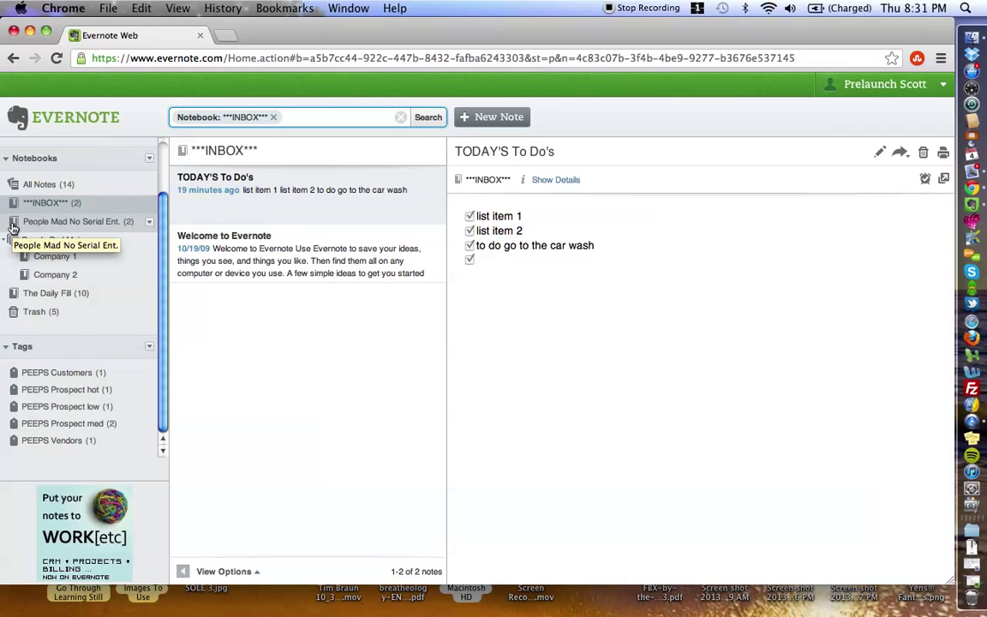
pyautogui.scroll(3, 126, 244)
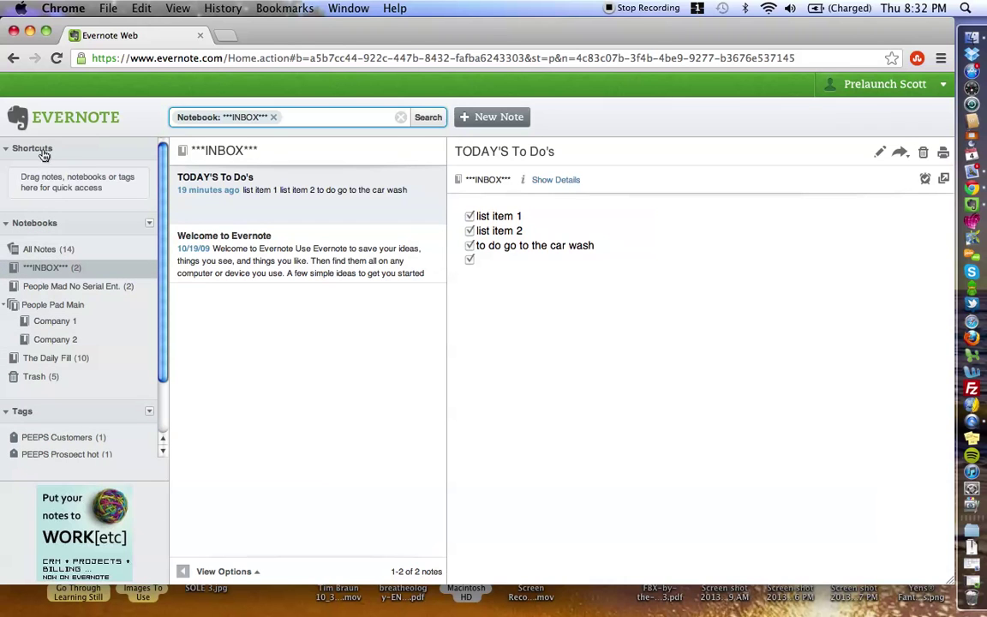
pyautogui.moveTo(296, 198); pyautogui.dragTo(88, 166)
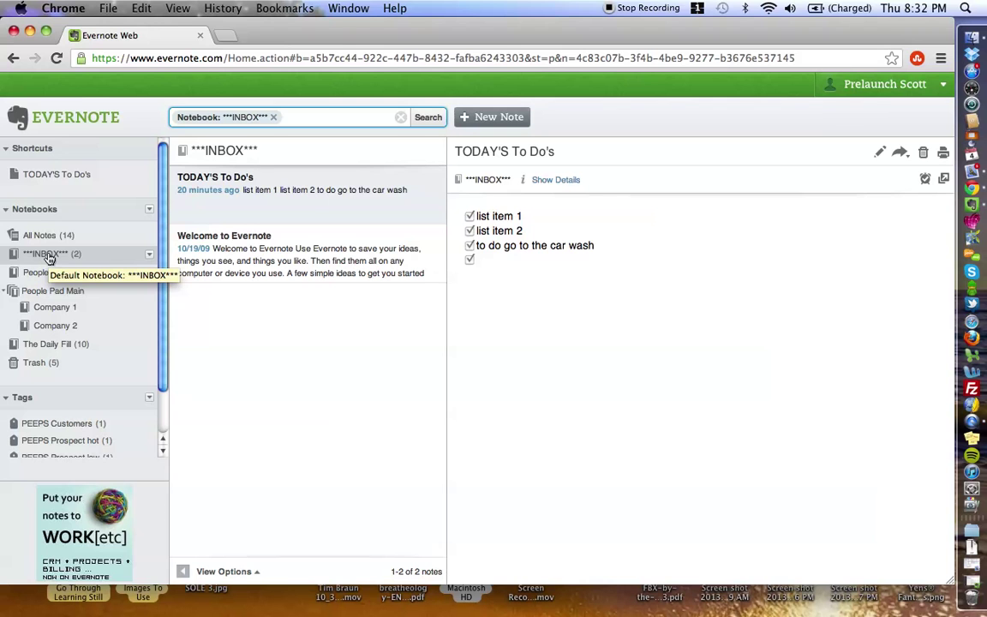
# View the first contact's note in the People Mad No Serial Ent. notebook
pyautogui.click(67, 272)
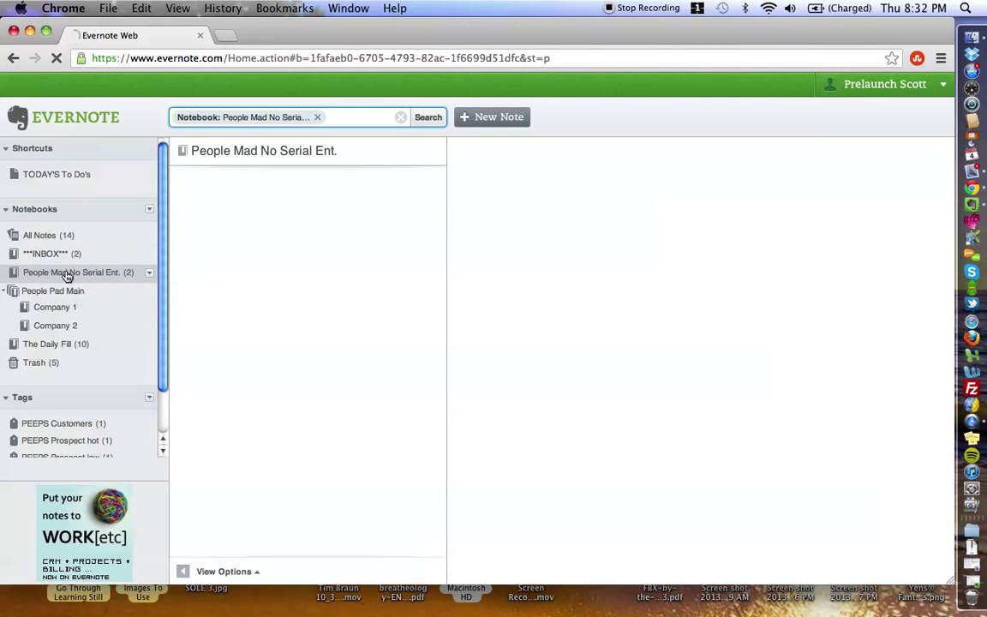
pyautogui.click(293, 258)
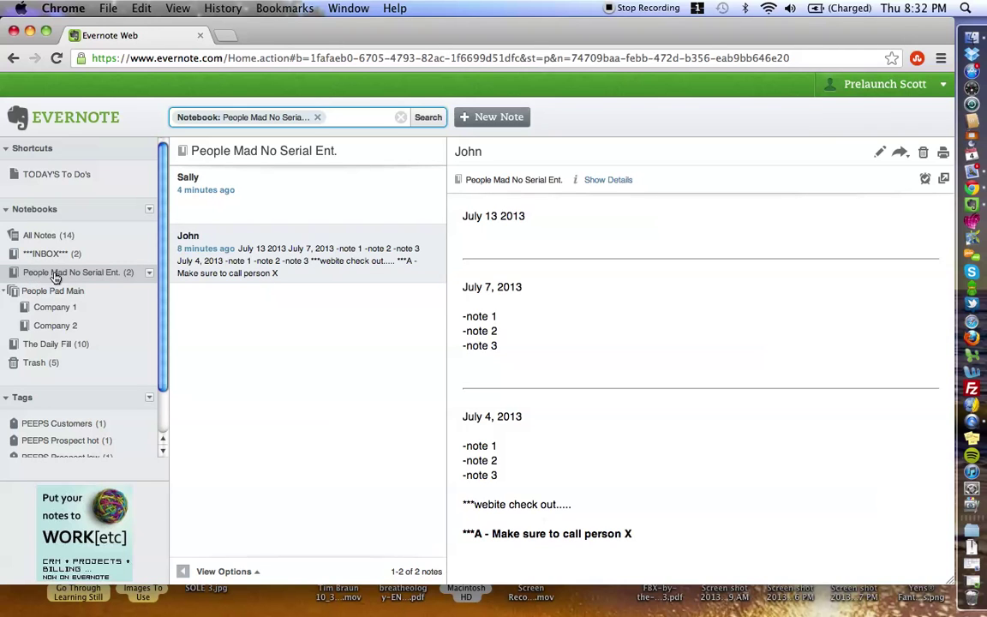
# Create a note in the Company 1 notebook, titled with a contact's first name, and finish editing
pyautogui.click(61, 307)
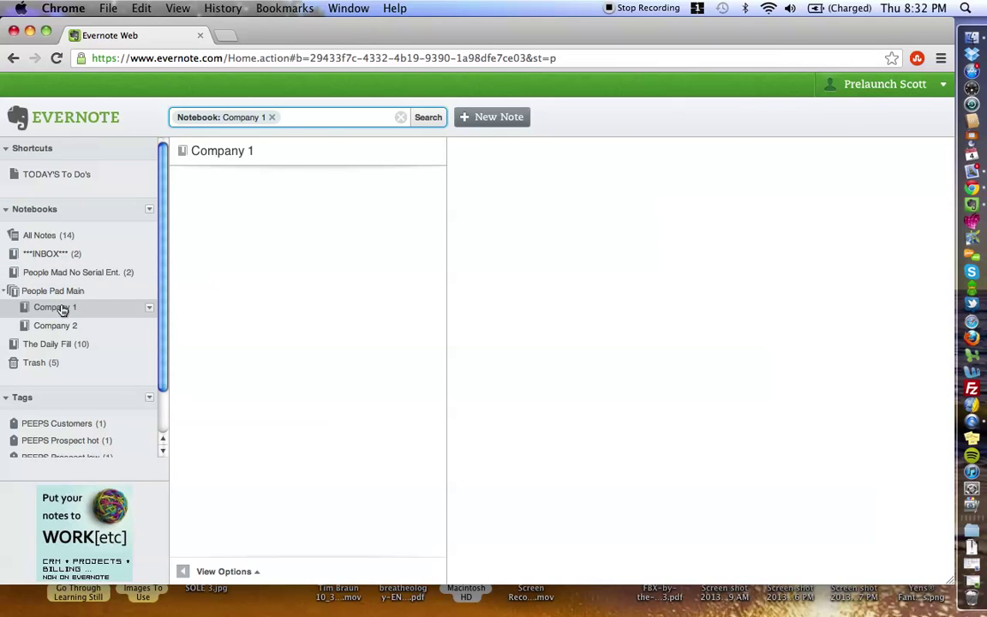
pyautogui.click(490, 124)
pyautogui.click(497, 151)
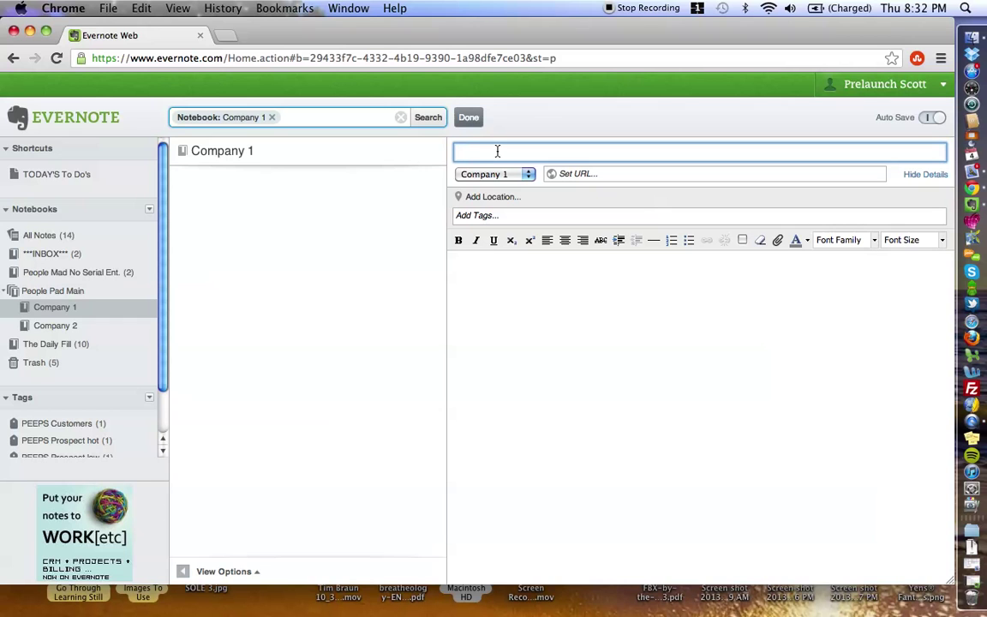
pyautogui.write('Michael')
pyautogui.click(471, 117)
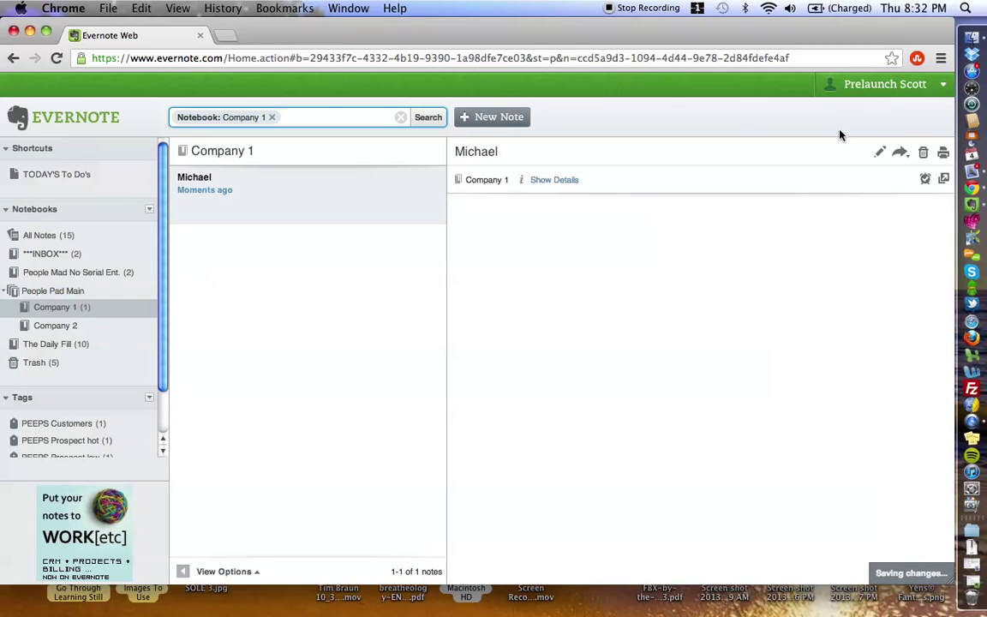
# Reopen the Company 1 contact's note for editing and add the tag "PEEPS Company 1 low"
pyautogui.click(877, 157)
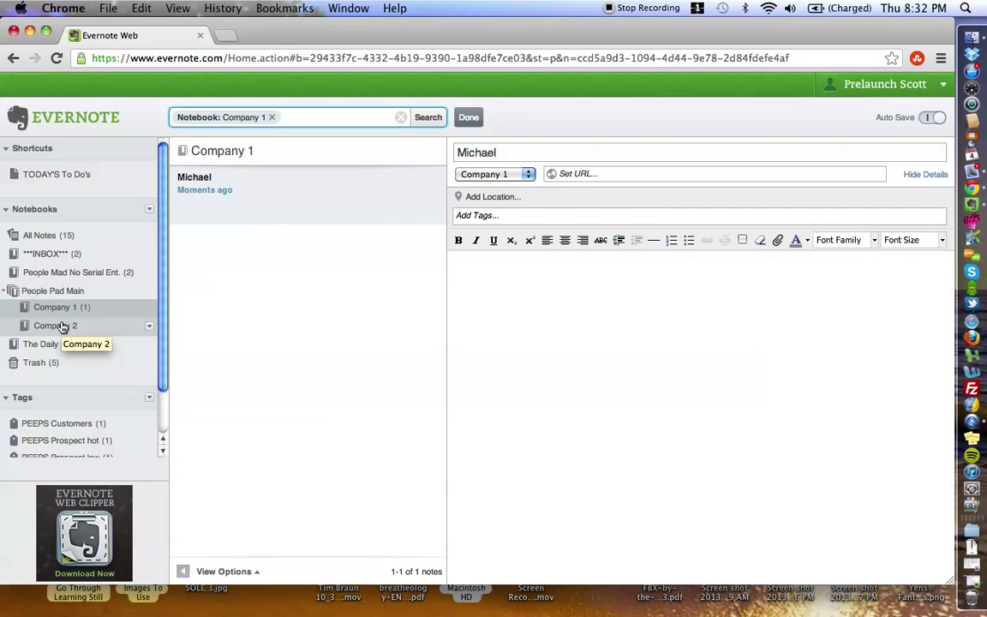
pyautogui.click(509, 216)
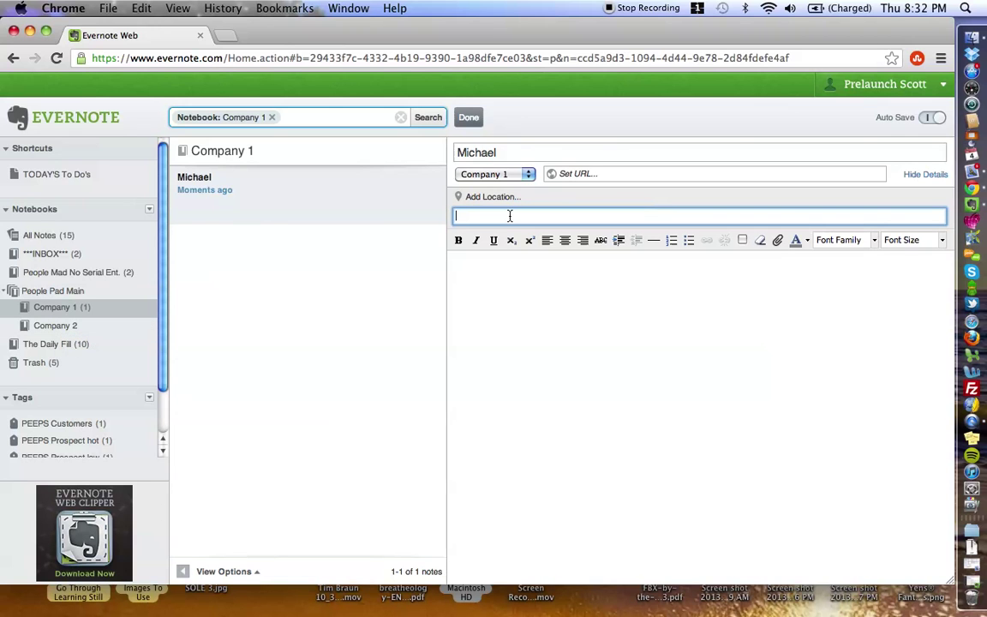
pyautogui.write('PEEPS ')
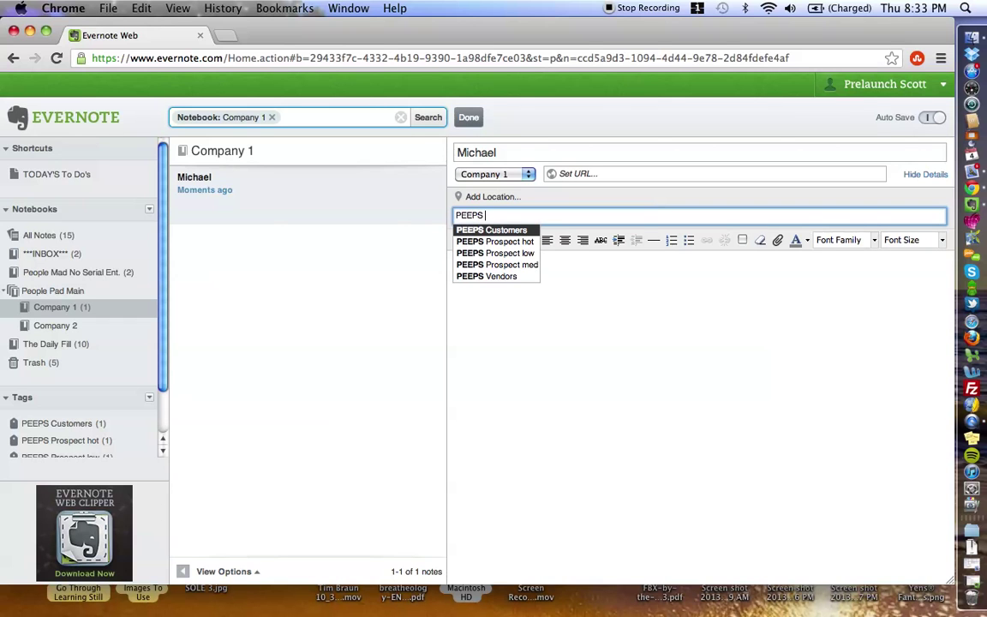
pyautogui.write('Comany')
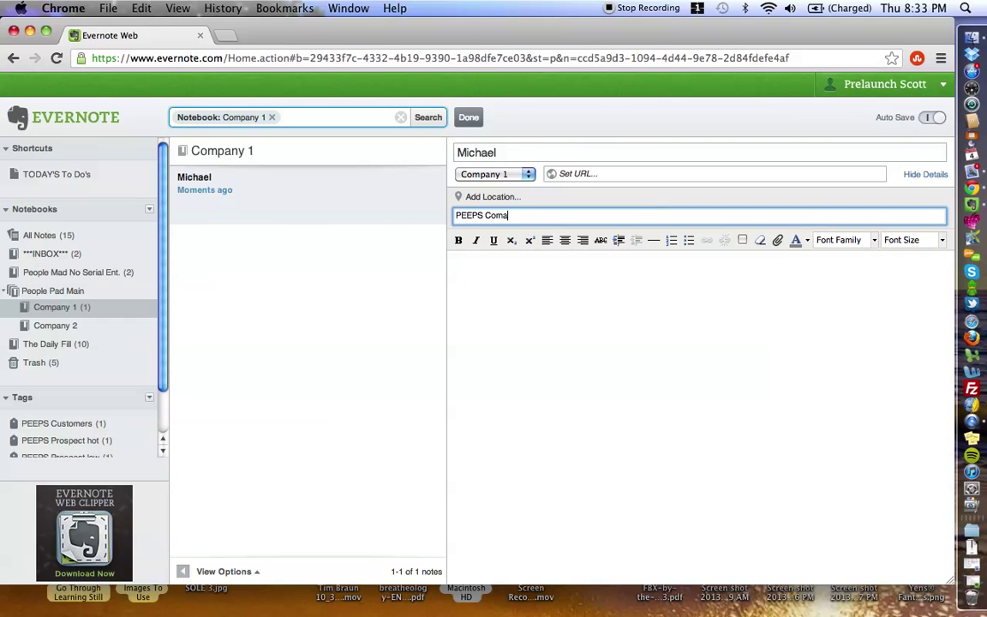
pyautogui.press('BackSpace')
pyautogui.press('BackSpace')
pyautogui.press('BackSpace')
pyautogui.write('pany 1 low')
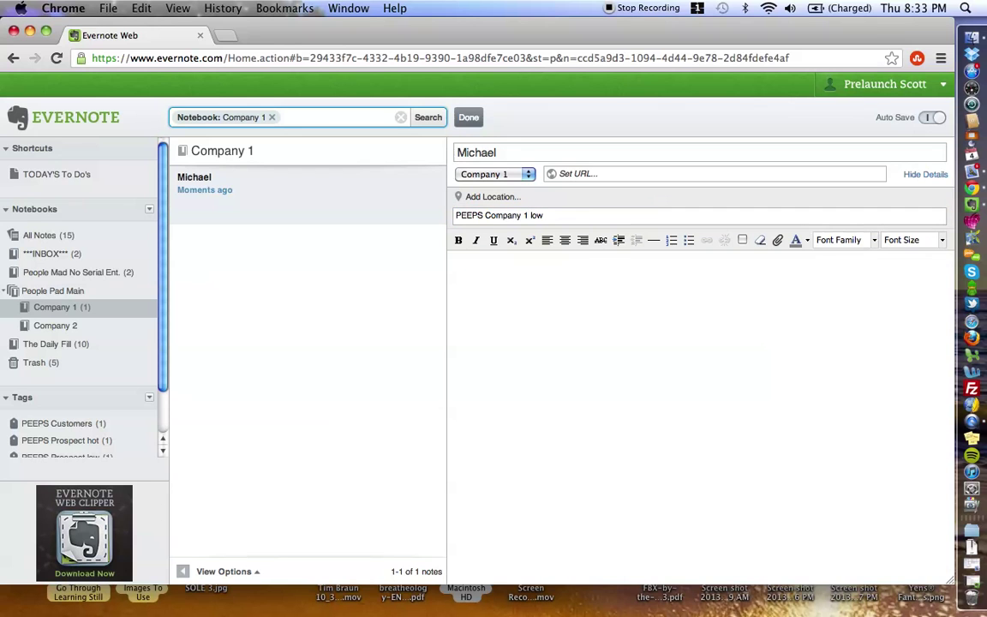
pyautogui.click(582, 216)
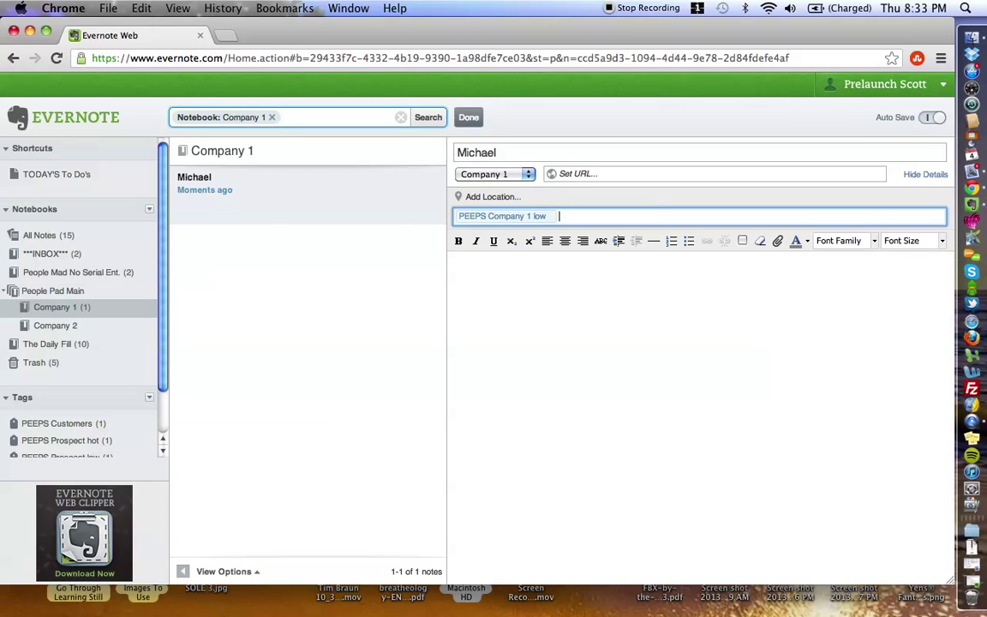
pyautogui.write('Pees')
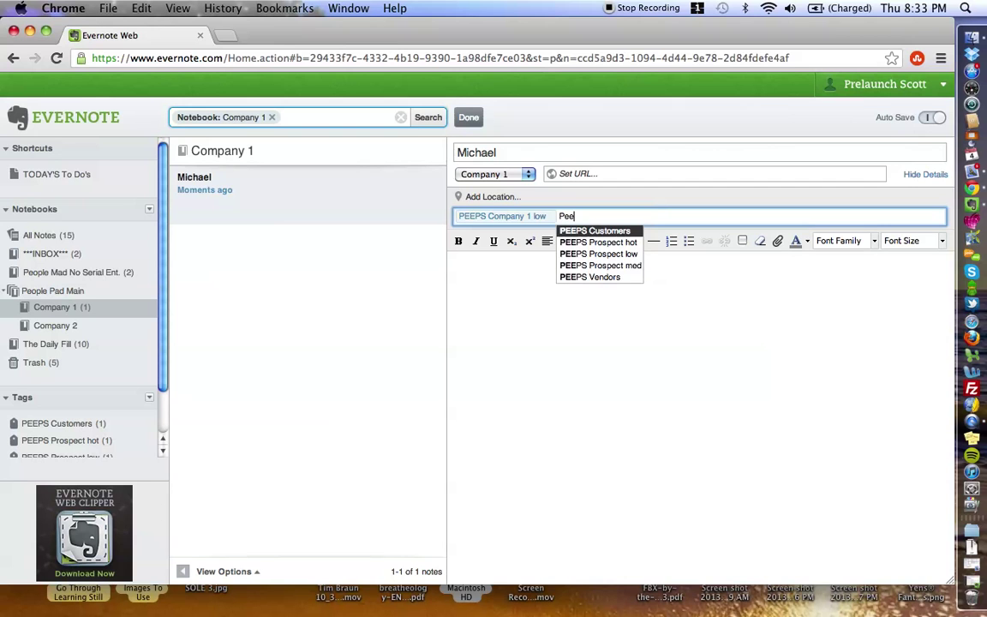
pyautogui.press('BackSpace')
pyautogui.press('BackSpace')
pyautogui.press('BackSpace')
pyautogui.write('EEPS Company 2')
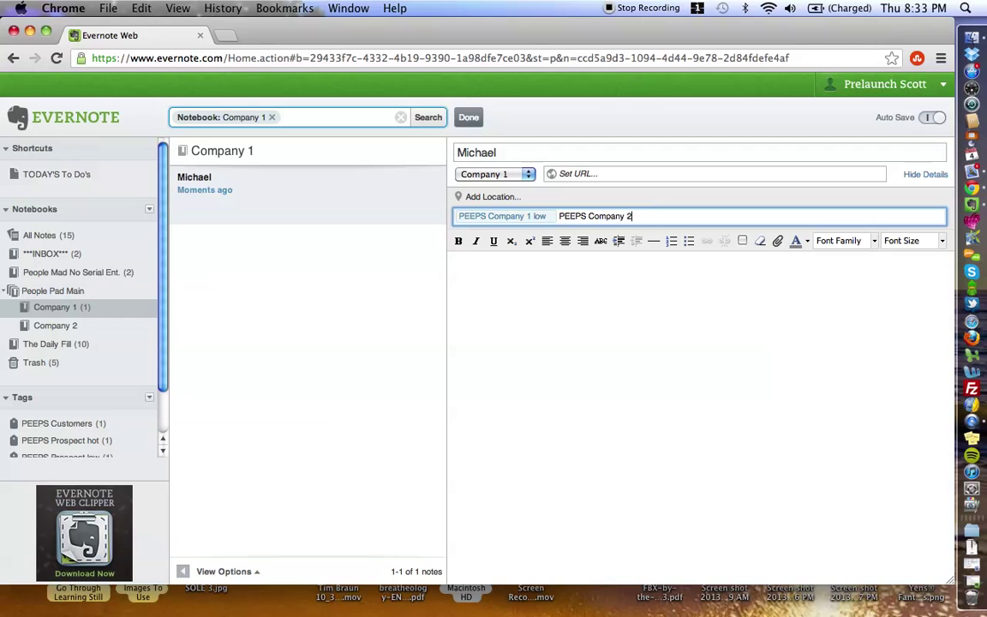
pyautogui.write(' med')
pyautogui.press('Return')
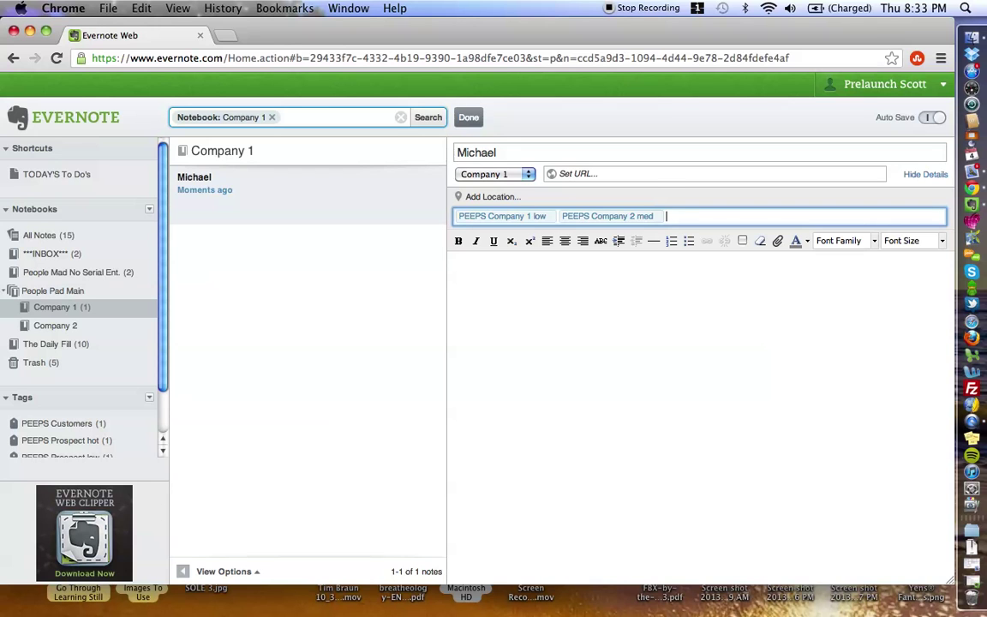
pyautogui.press('BackSpace')
# Add the tag "PEEPS Company 1 med" to the Company 1 contact's note
pyautogui.write('PEEPS')
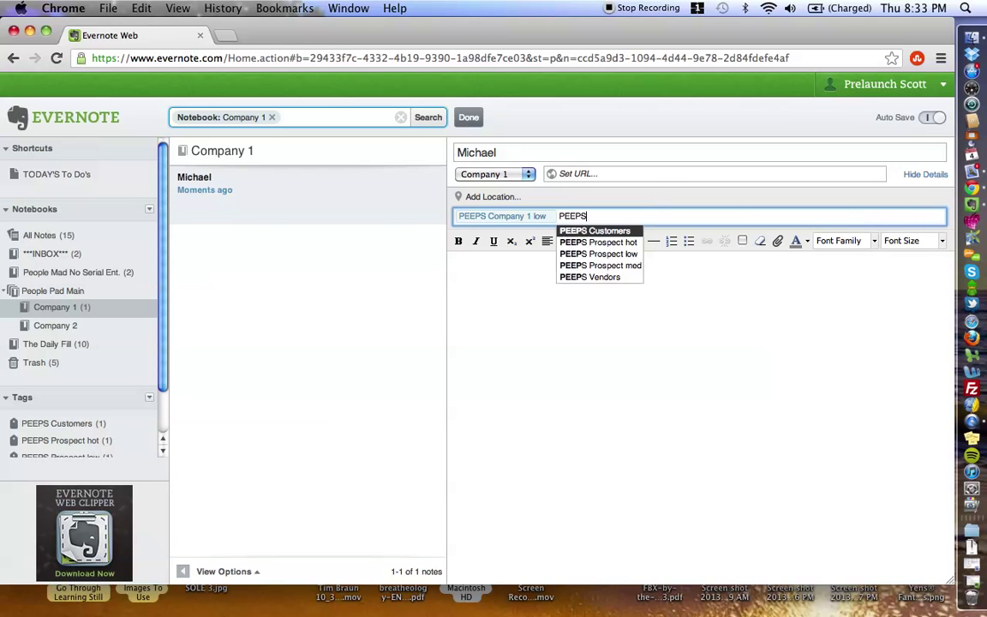
pyautogui.write(' Company 1 med')
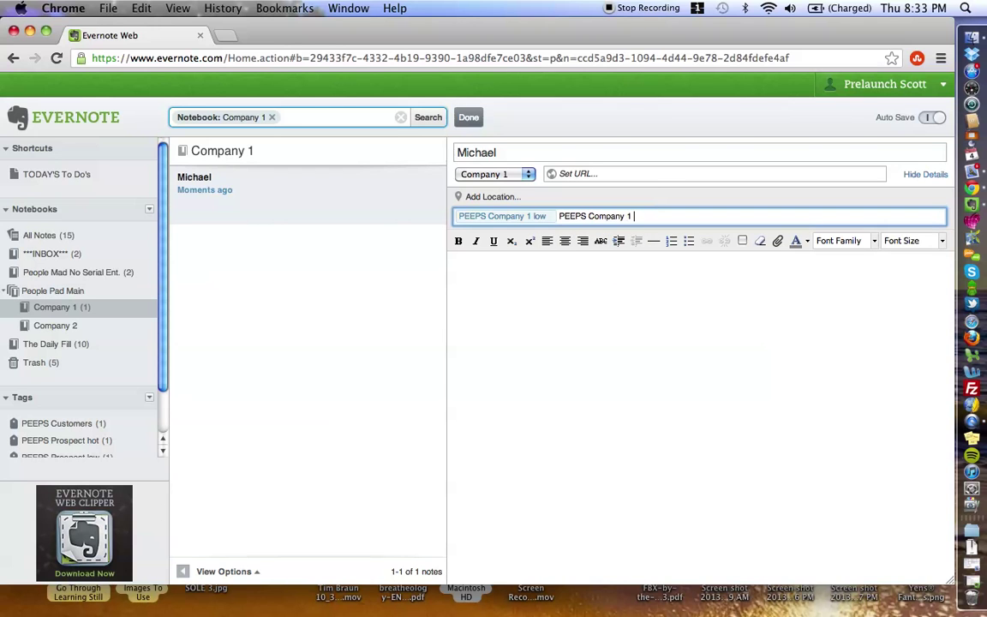
pyautogui.press('Return')
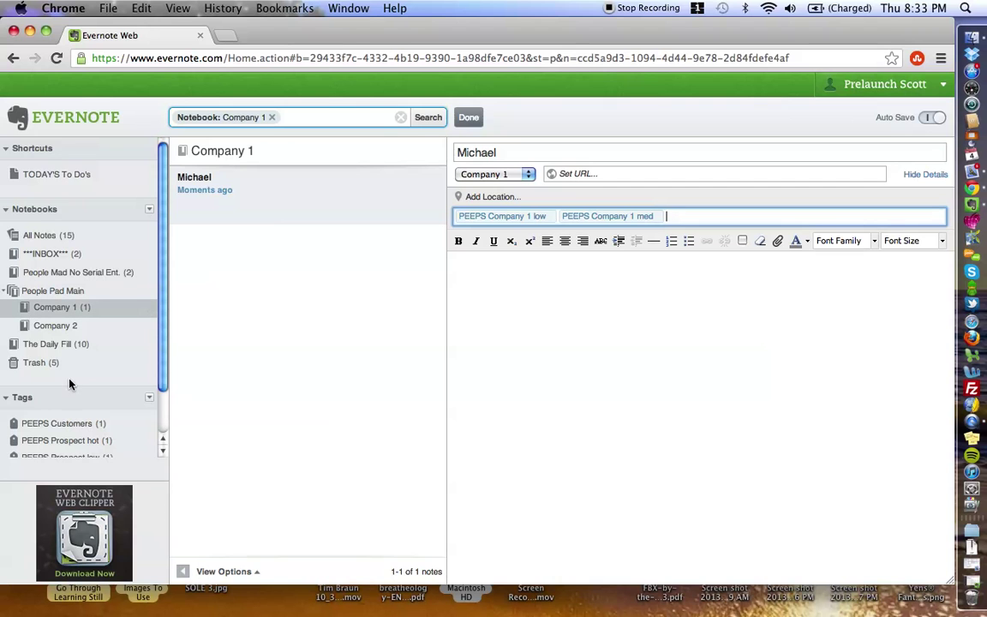
# In the first contact's note in People Mad No Serial Ent., add the lines "Name", "Email", "Phone Number" and "any other" above the July 13 2013 entry
pyautogui.scroll(-2, 68, 378)
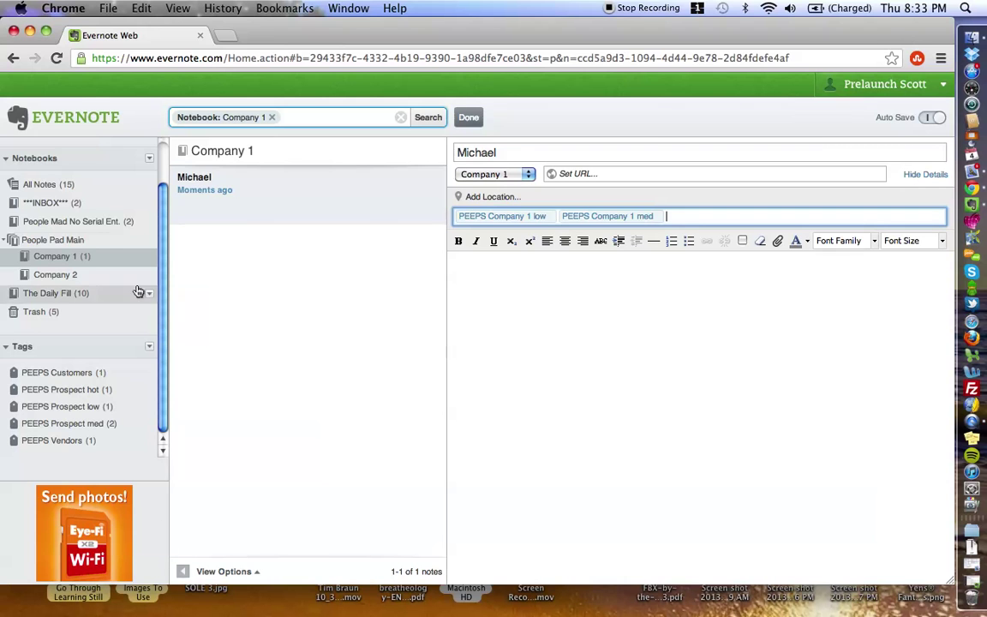
pyautogui.click(81, 226)
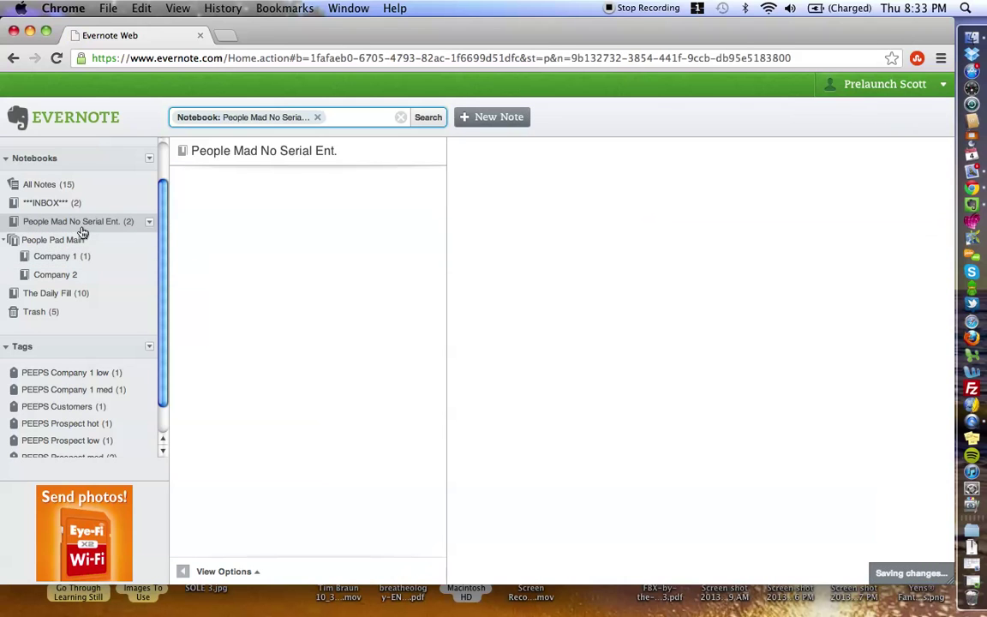
pyautogui.click(235, 262)
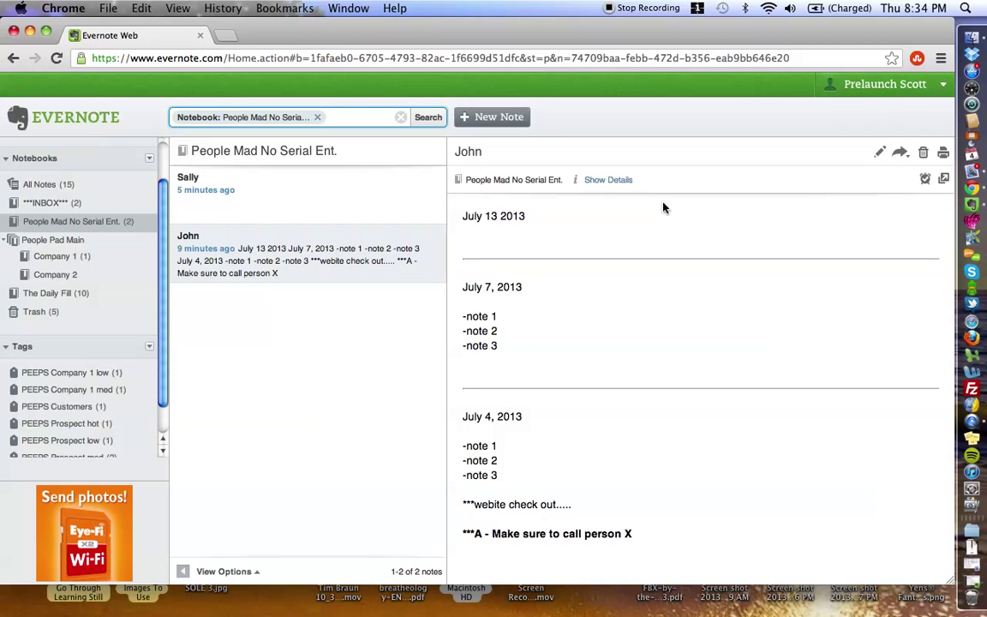
pyautogui.click(880, 152)
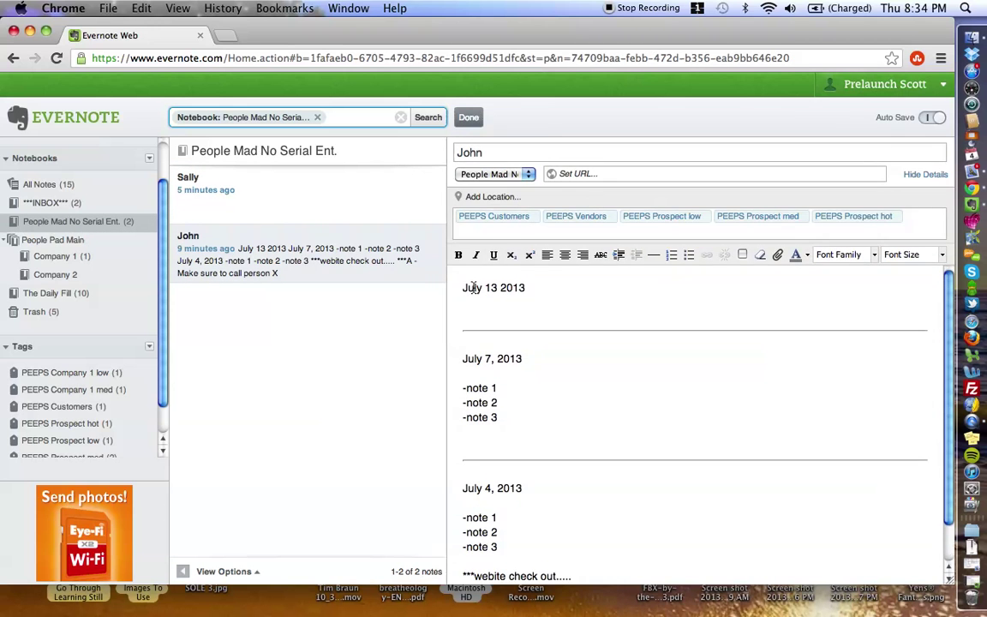
pyautogui.press('Up')
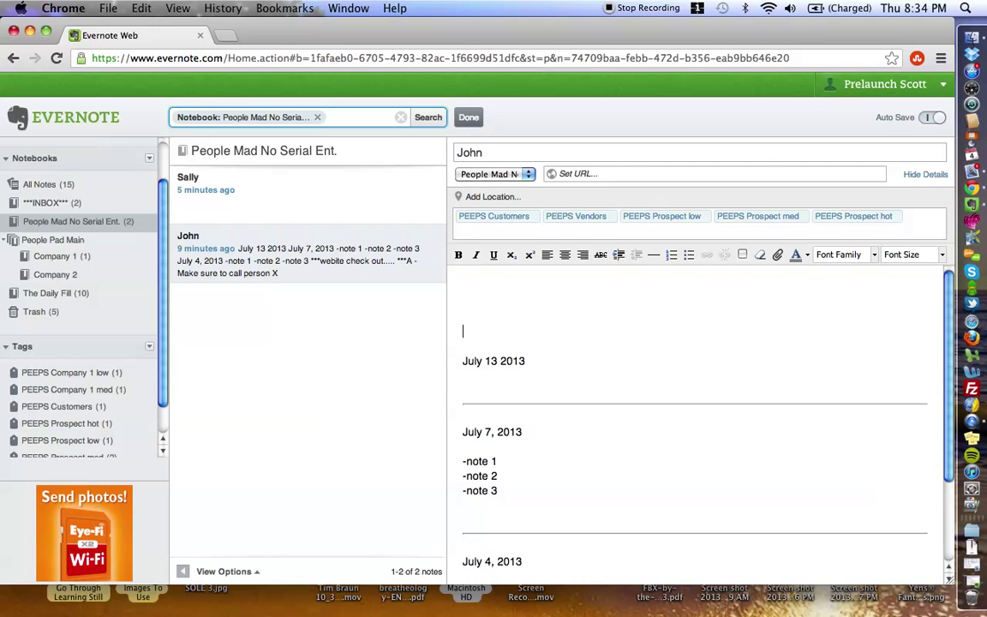
pyautogui.write('Name')
pyautogui.press('Return')
pyautogui.write('Email')
pyautogui.press('Return')
pyautogui.write('Phone Number')
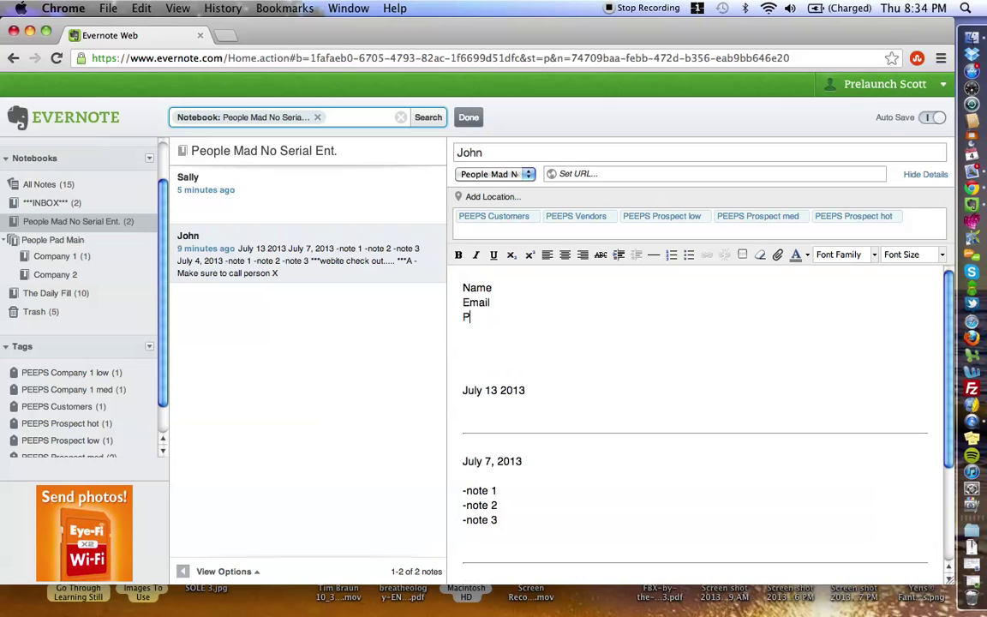
pyautogui.press('Return')
pyautogui.write('any other')
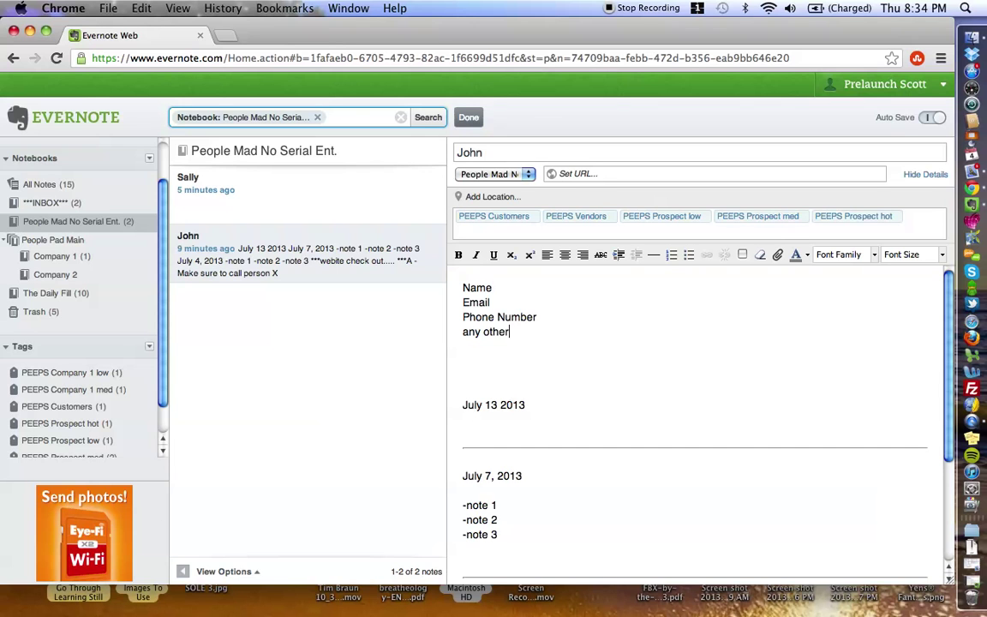